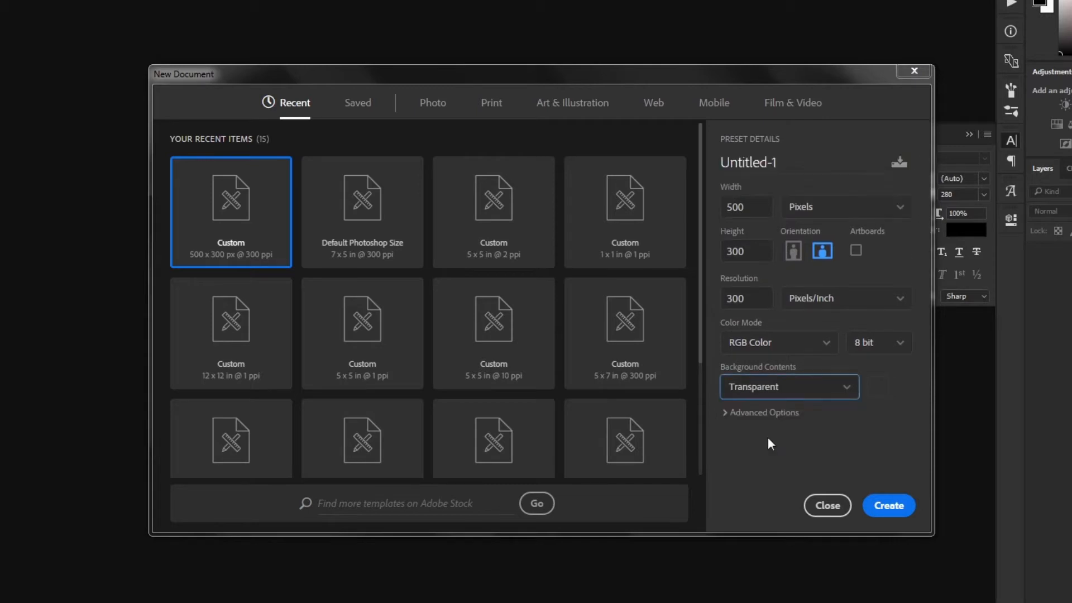
Step: Create the transparent 500 x 300 px document at 300 ppi and select a wide rectangular area in the canvas's upper half
left_click(893, 509)
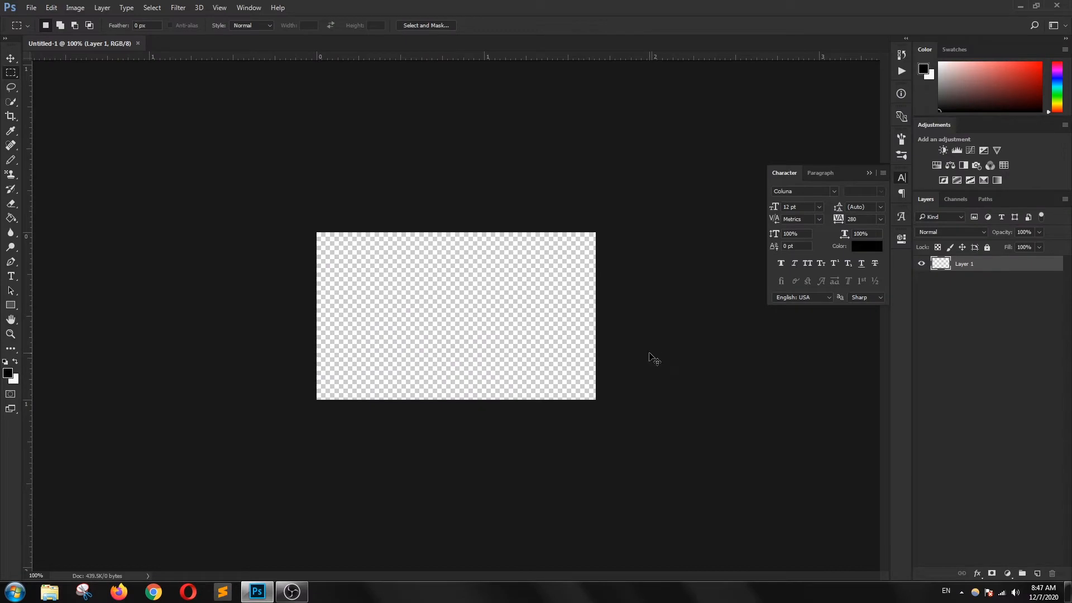
key("ctrl+plus")
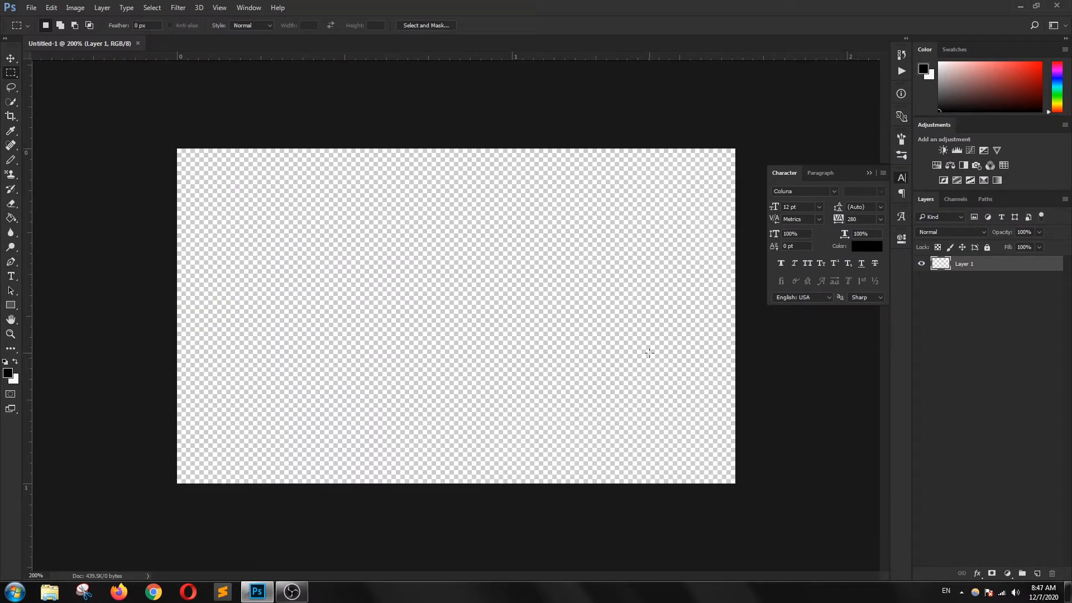
right_click(14, 78)
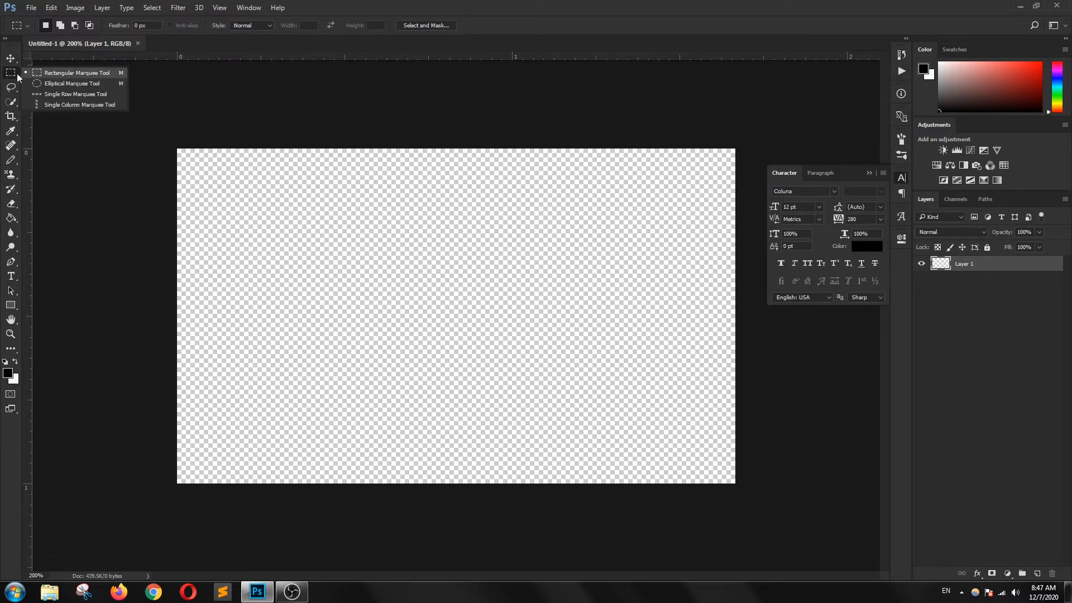
left_click(56, 72)
left_click_drag(232, 195, 668, 337)
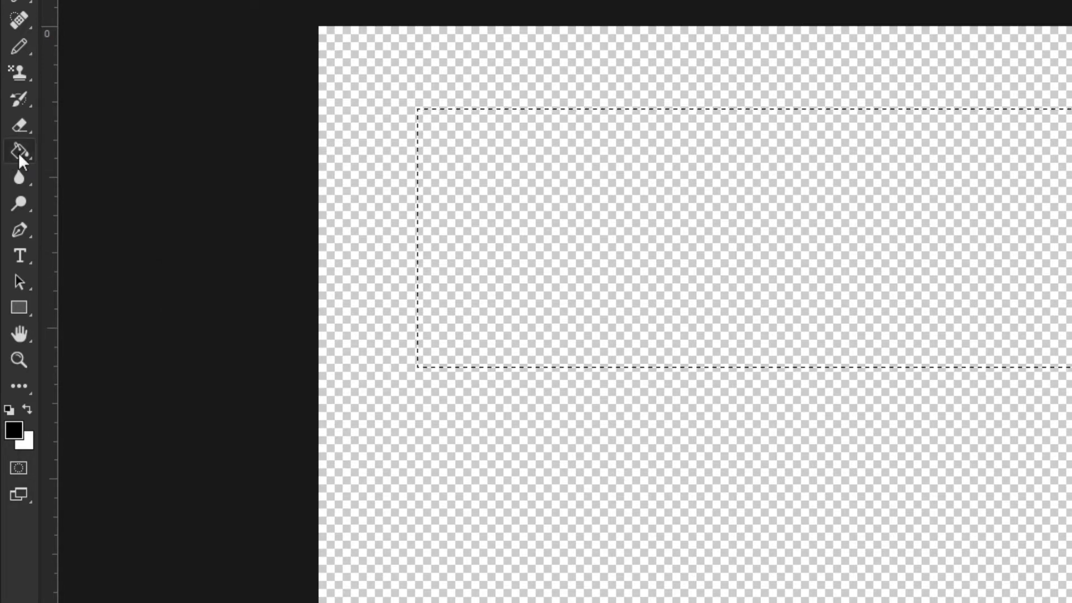
Step: Fill the rectangular selection with the black foreground colour using the Paint Bucket, and deselect it
left_click(25, 153)
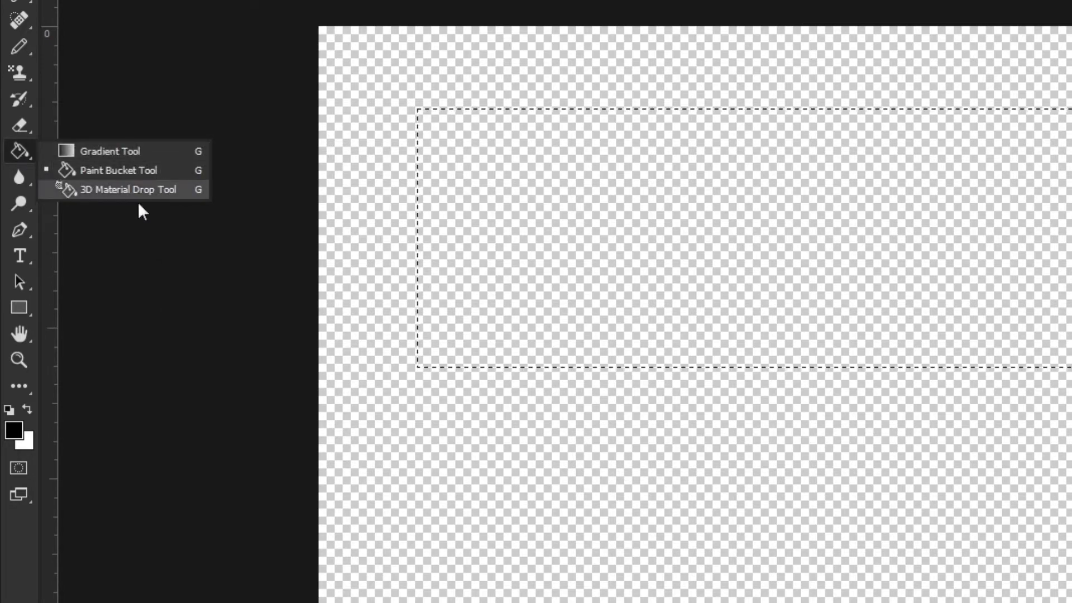
left_click(105, 174)
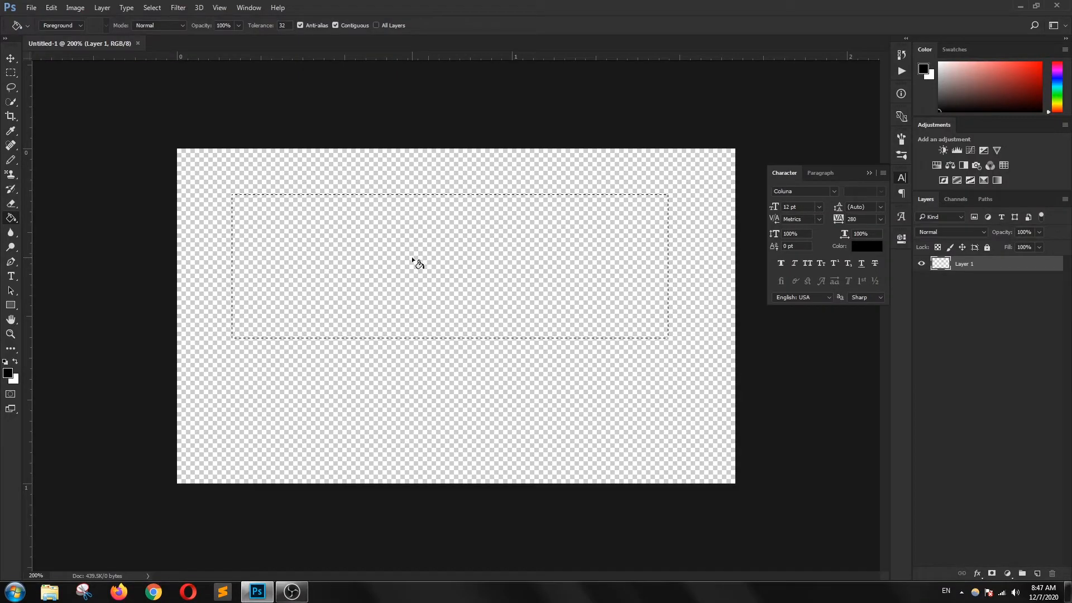
left_click(742, 222)
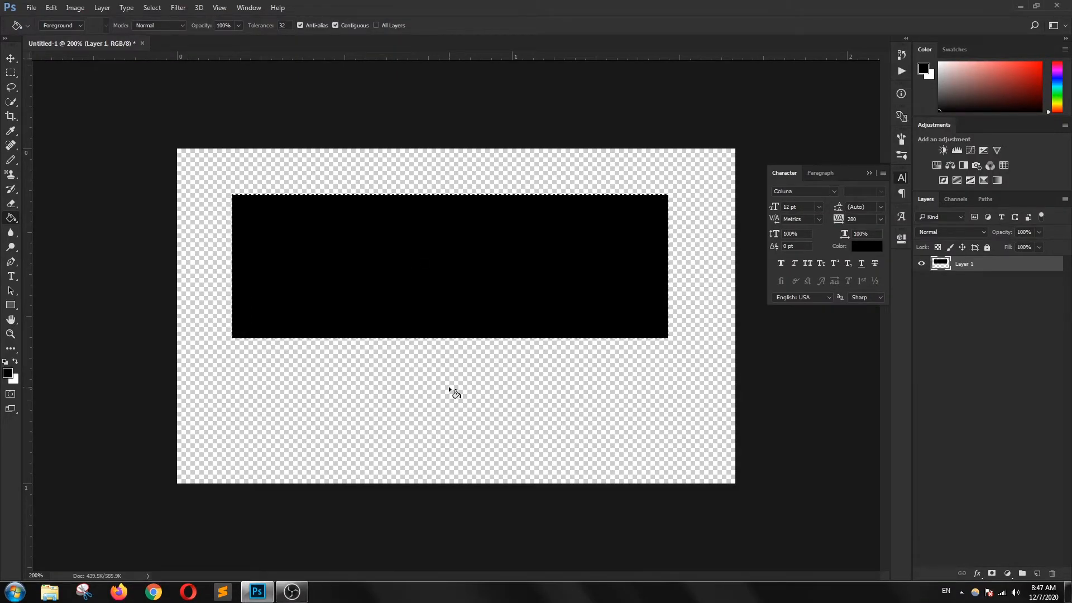
key("ctrl+d")
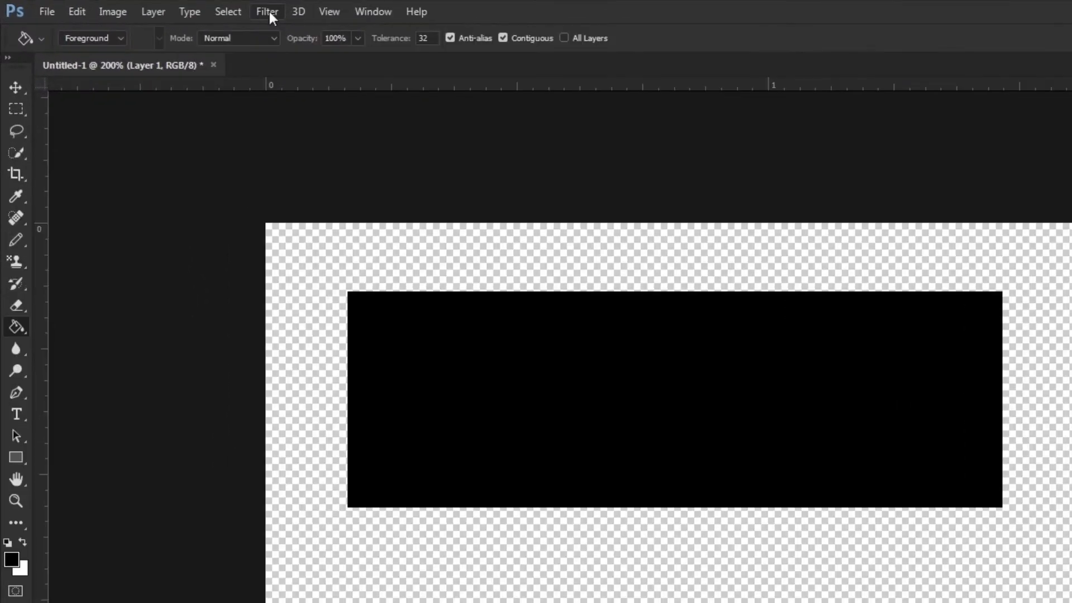
Step: Apply the Add Noise filter to the black rectangle with amount 400%, Gaussian distribution and Monochromatic enabled
left_click(268, 11)
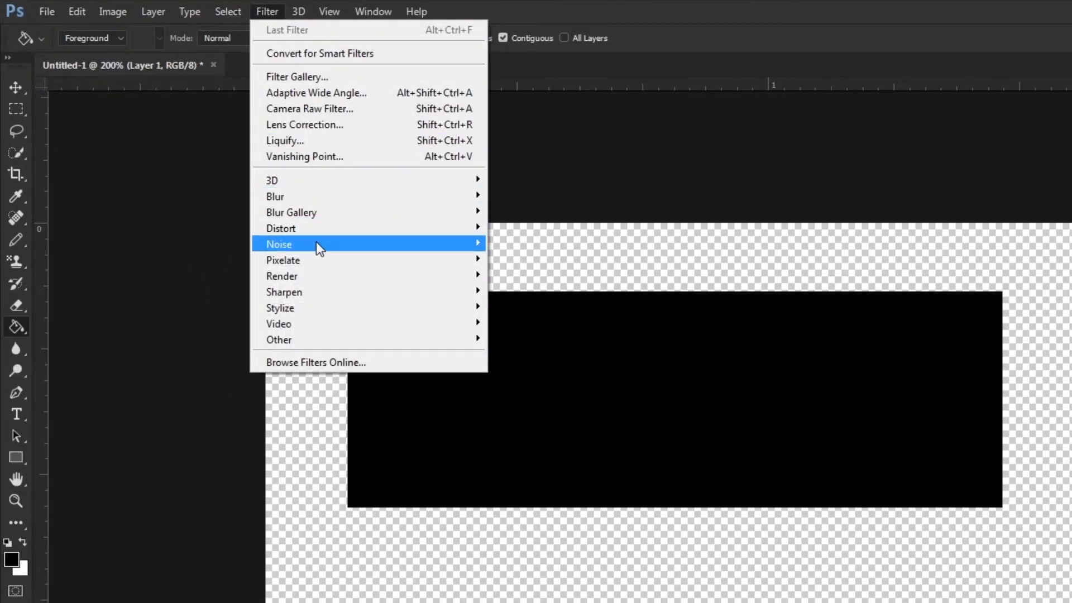
mouse_move(315, 248)
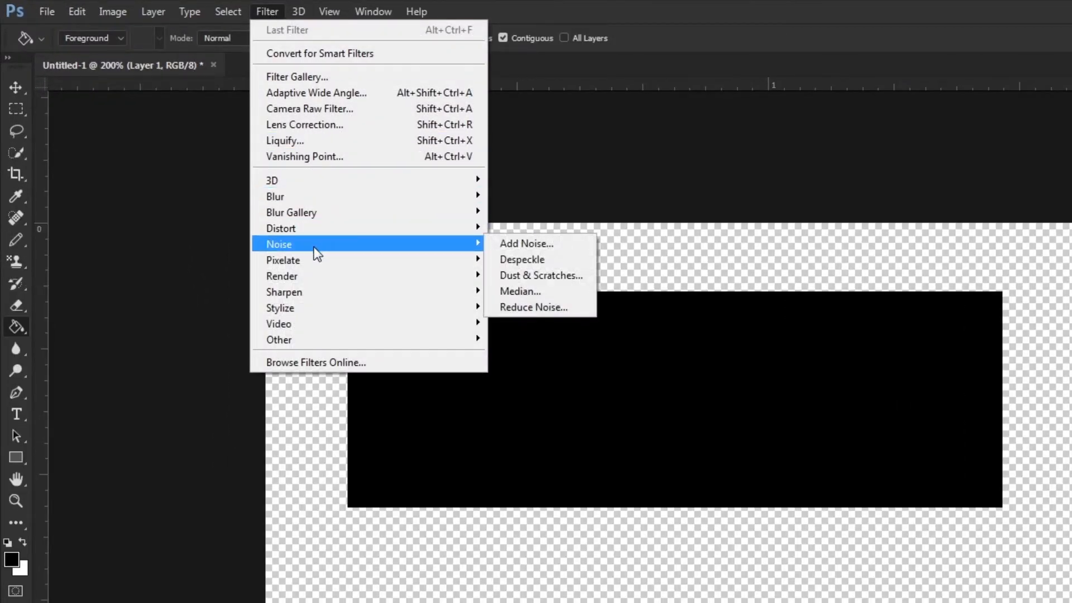
left_click(534, 243)
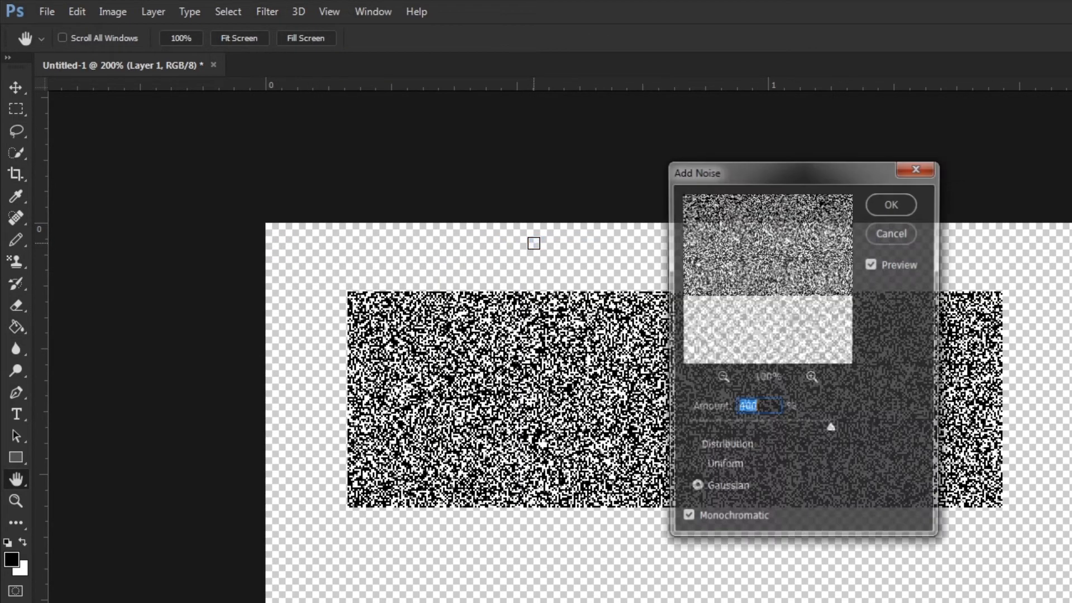
left_click_drag(809, 179, 798, 131)
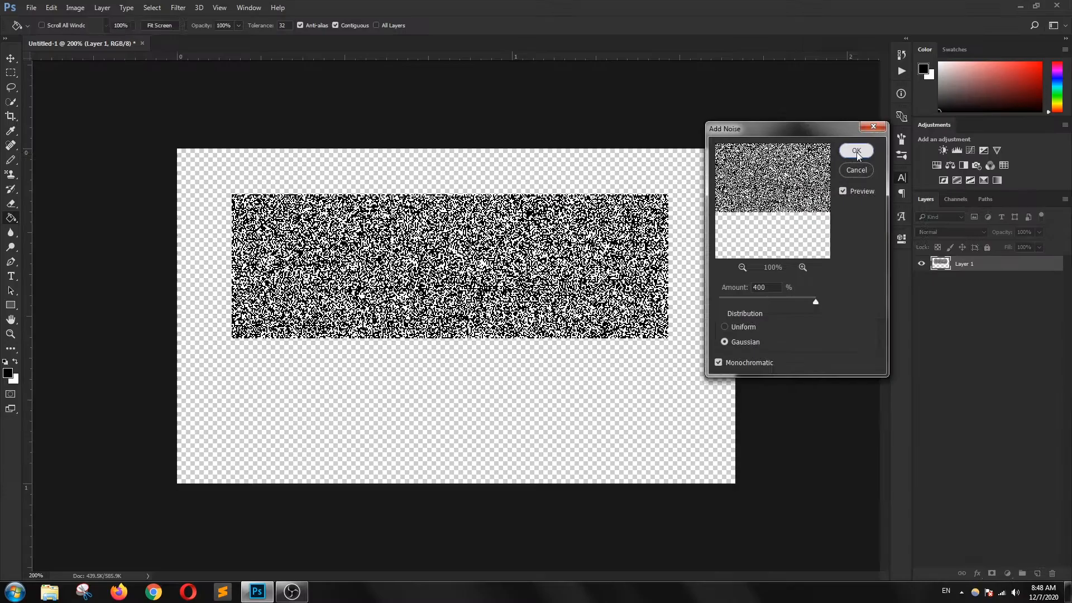
left_click(748, 226)
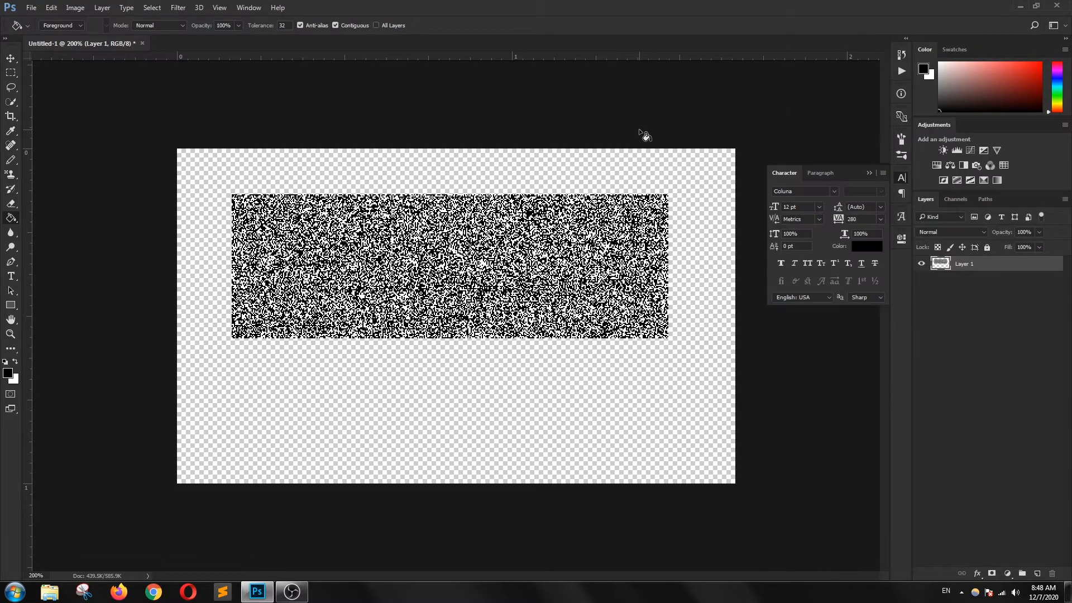
Step: Select a single row of pixels across the upper part of the noise rectangle with the Single Row Marquee tool
left_click(11, 73)
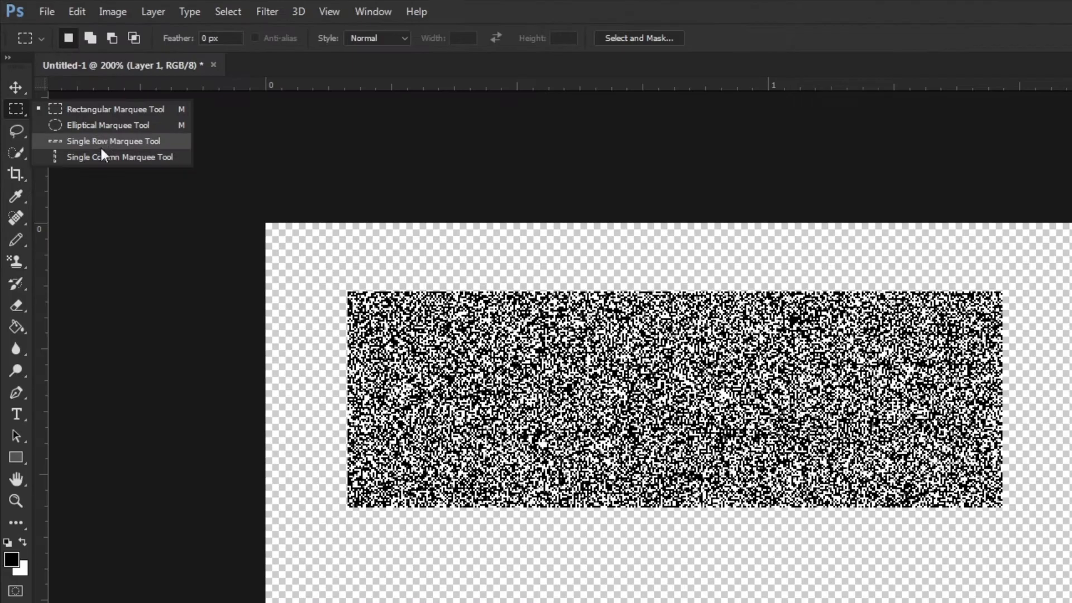
left_click(105, 142)
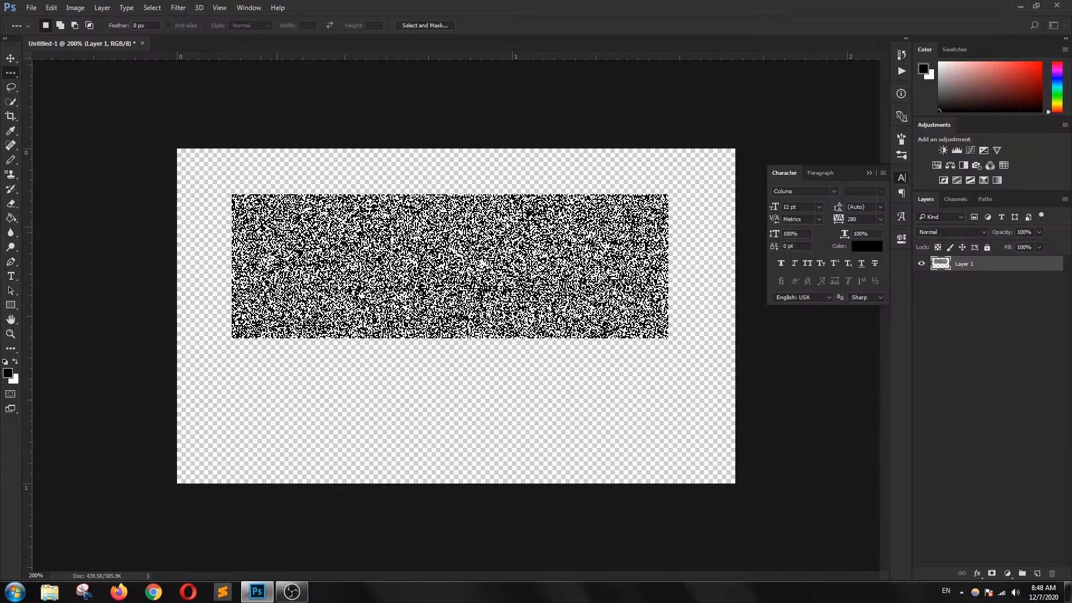
left_click(282, 227)
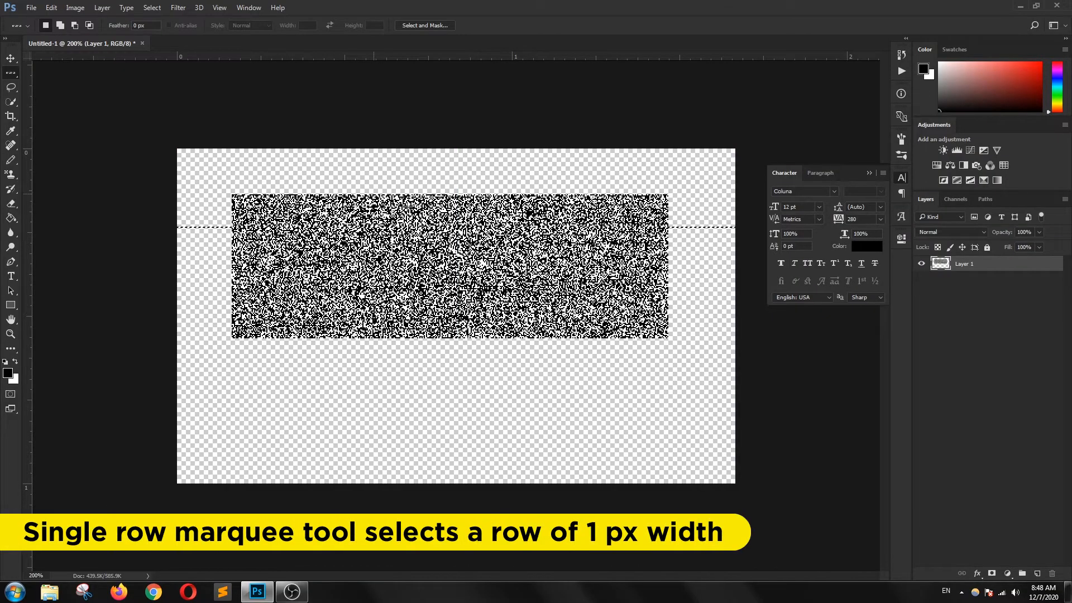
Step: Stretch the selected pixel row vertically with Free Transform until it covers the whole noise rectangle as barcode lines, and deselect it
left_click(52, 8)
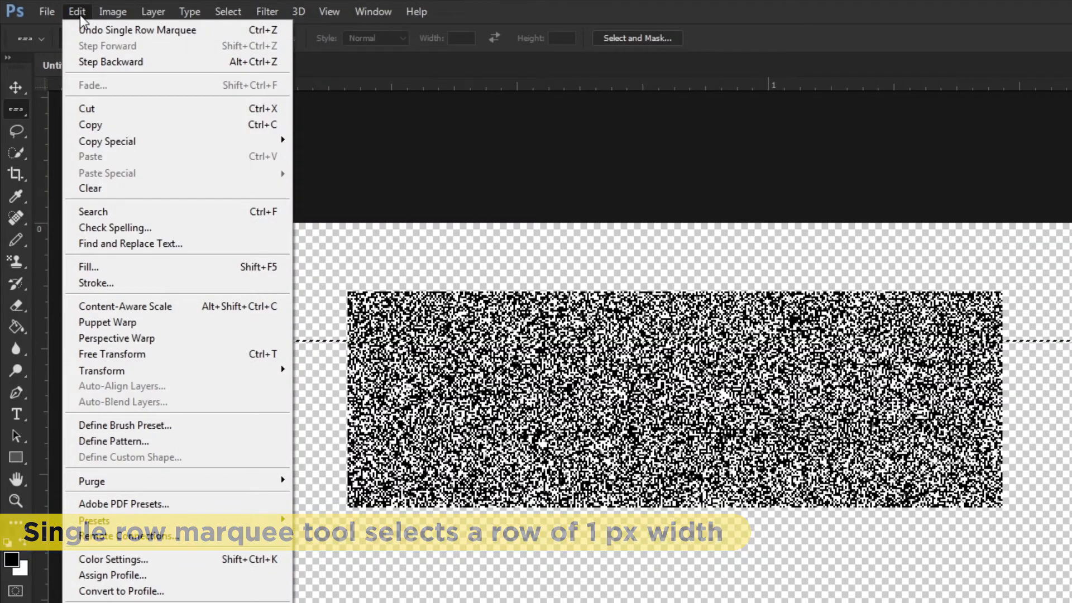
mouse_move(150, 373)
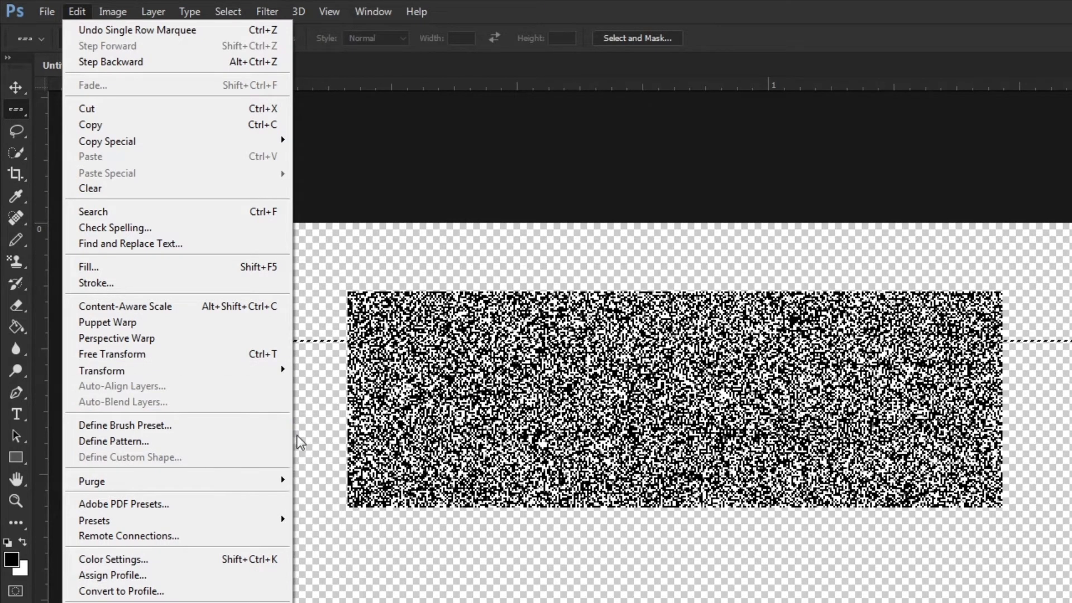
mouse_move(209, 370)
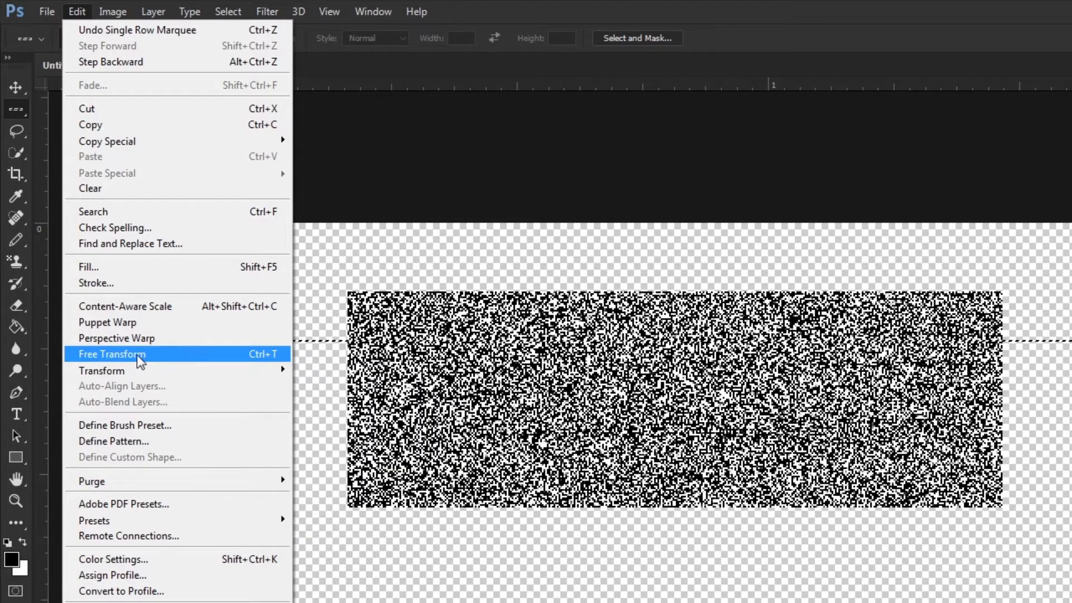
left_click(179, 356)
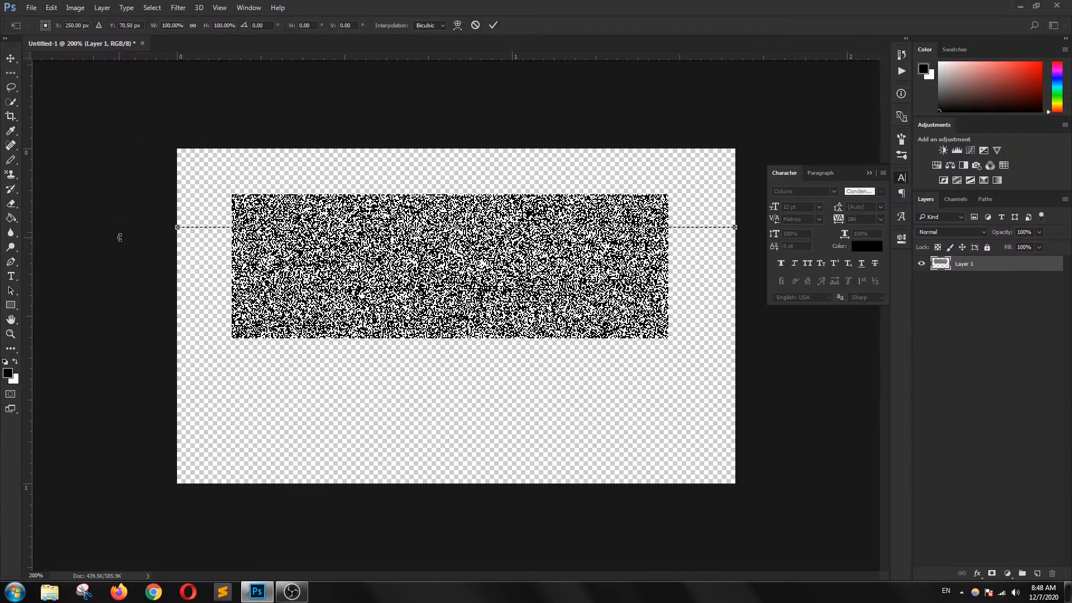
left_click_drag(457, 227, 441, 344)
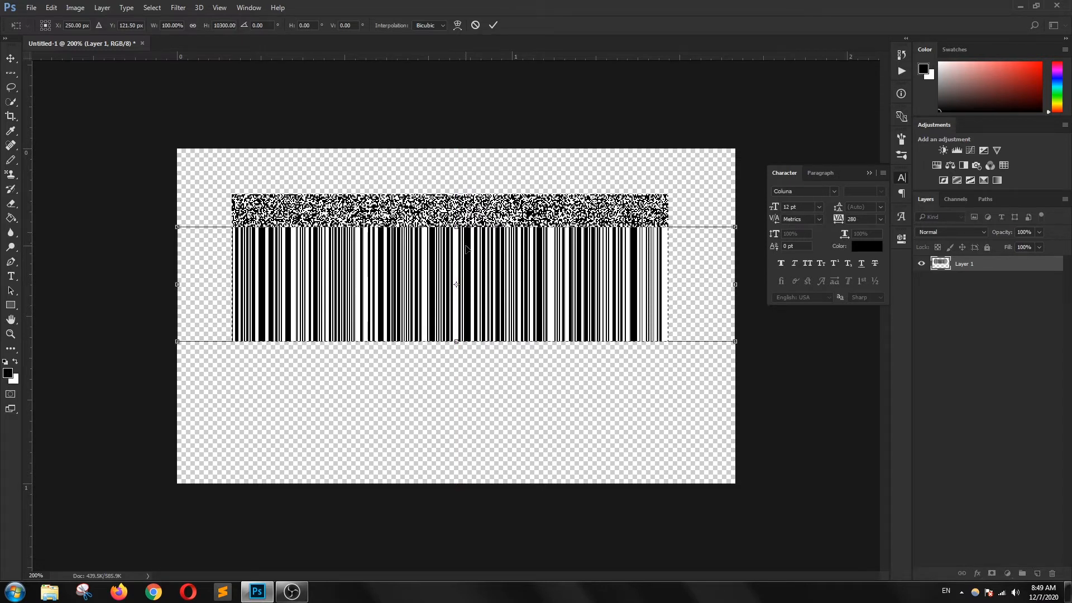
left_click_drag(454, 227, 453, 190)
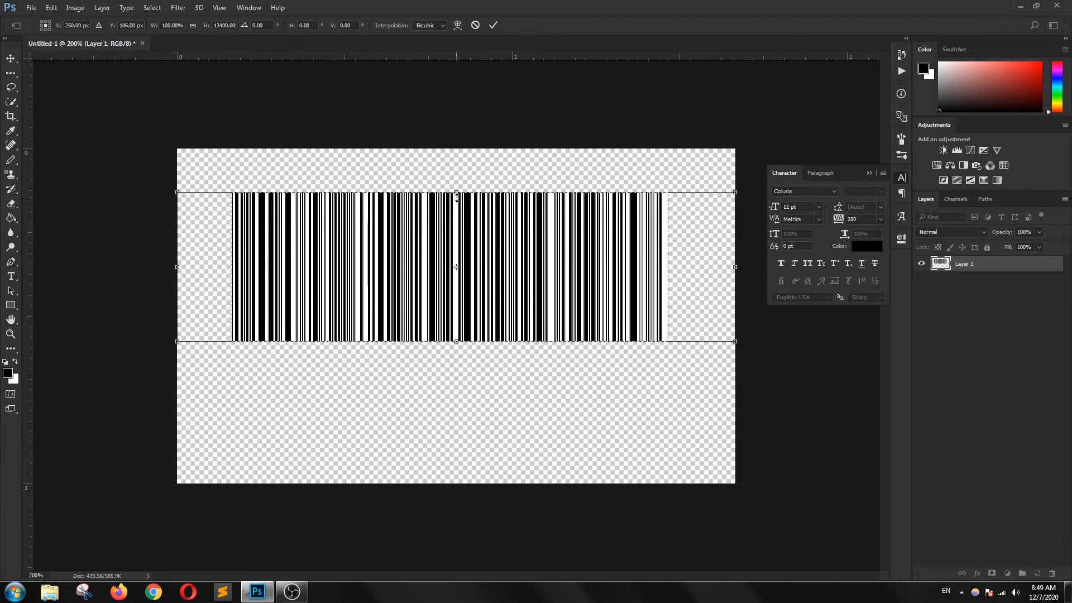
left_click(491, 25)
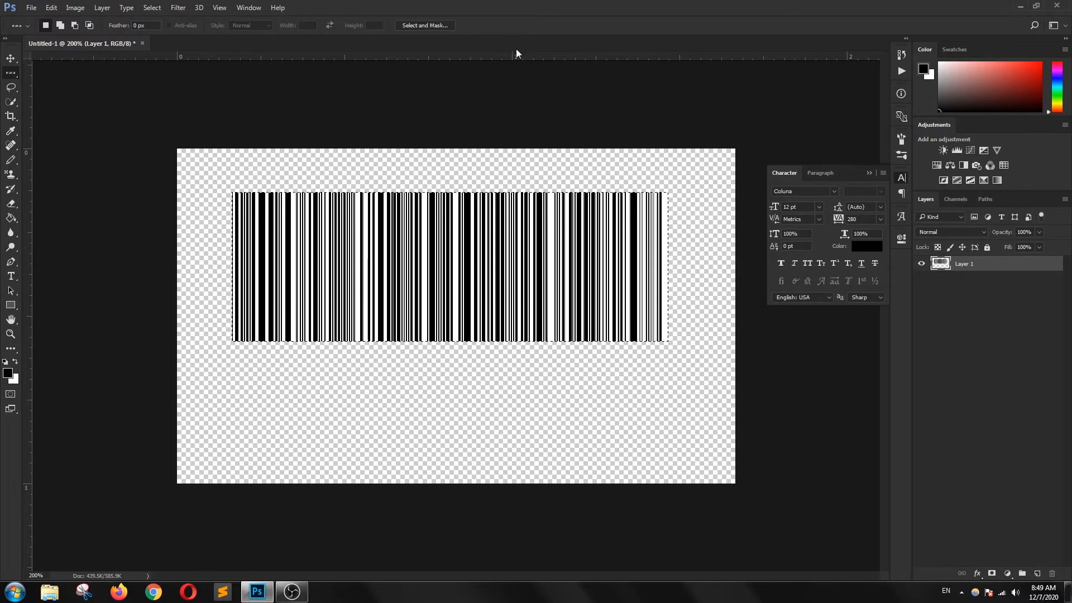
key("ctrl+d")
Step: Delete a centred rectangular area about 1.10 in wide and 0.20 in high overlapping the barcode's bottom edge, and deselect it
right_click(12, 78)
left_click(53, 76)
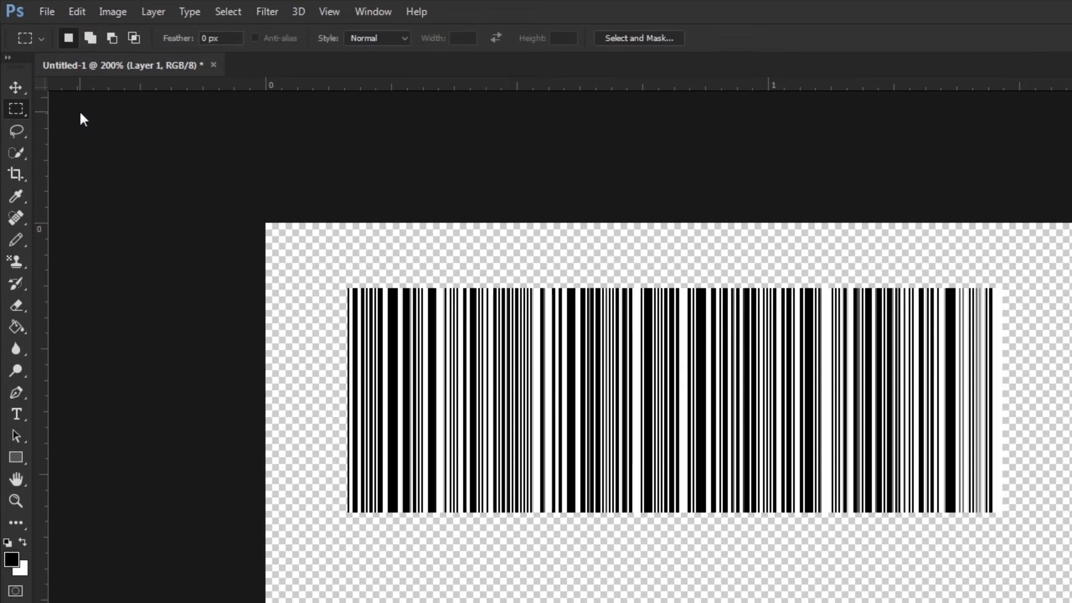
left_click_drag(390, 589, 943, 488)
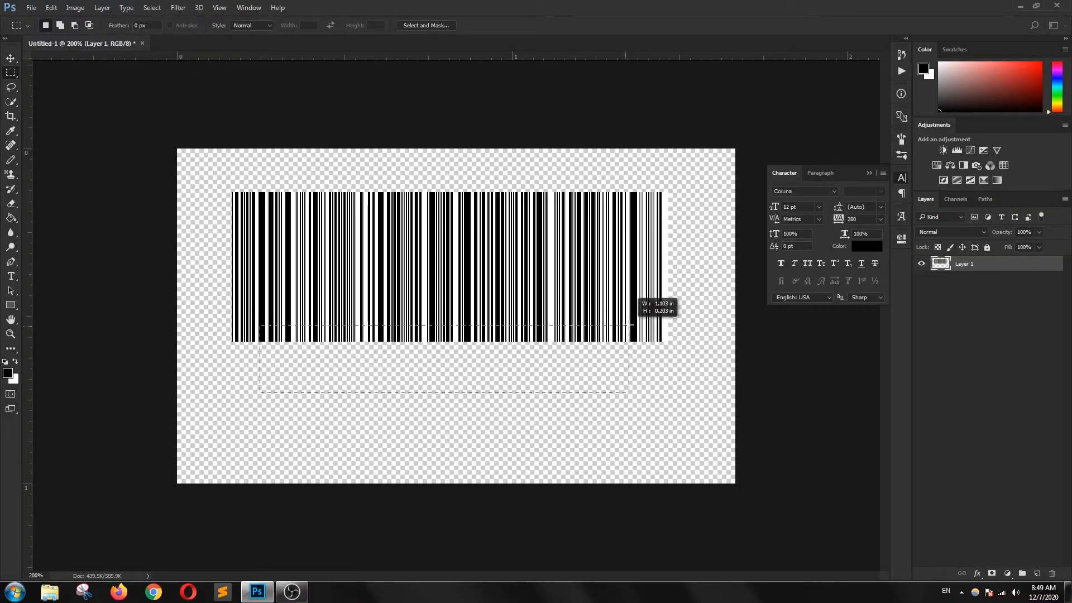
left_click_drag(629, 325, 630, 325)
left_click_drag(461, 377, 462, 363)
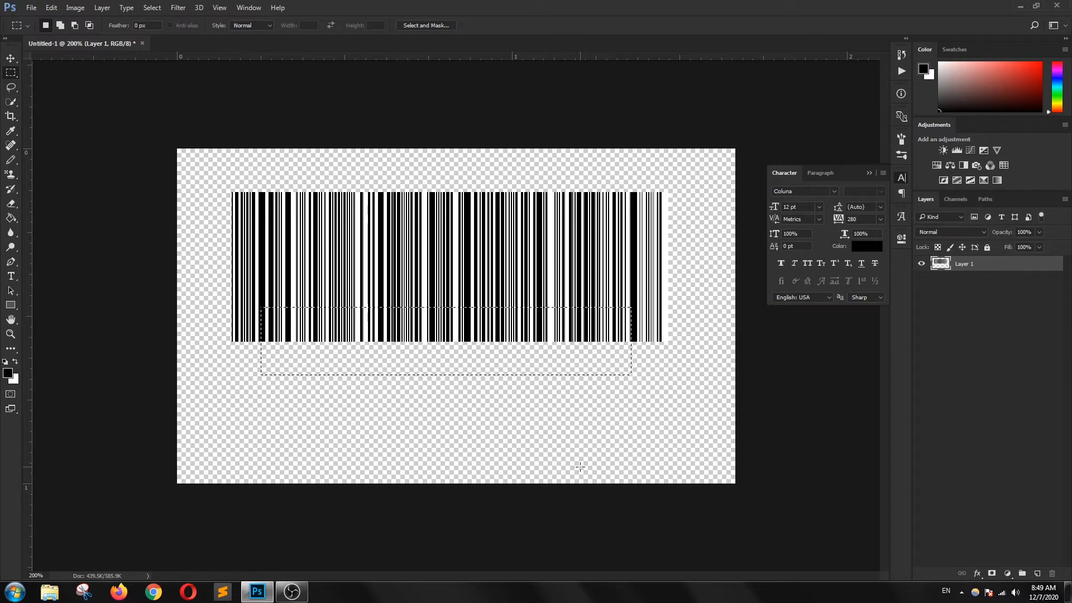
key("Delete")
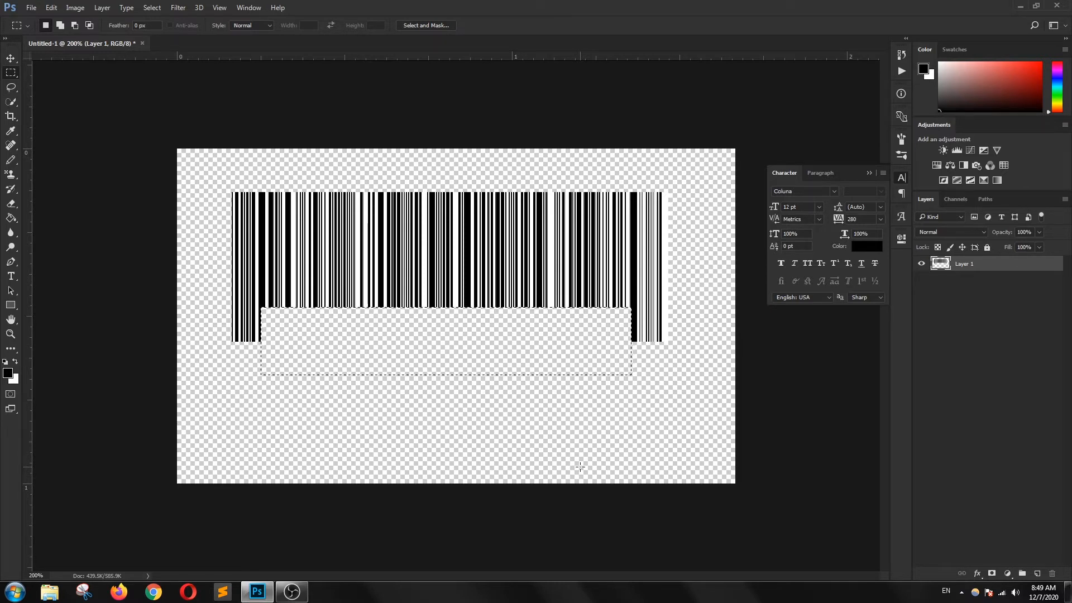
key("ctrl+d")
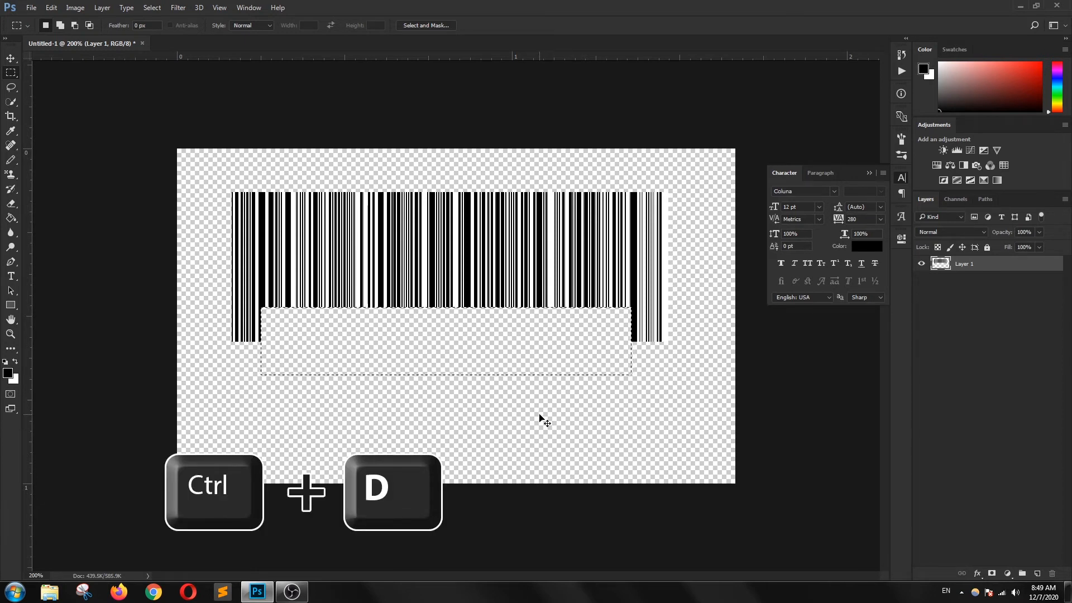
key("ctrl+d")
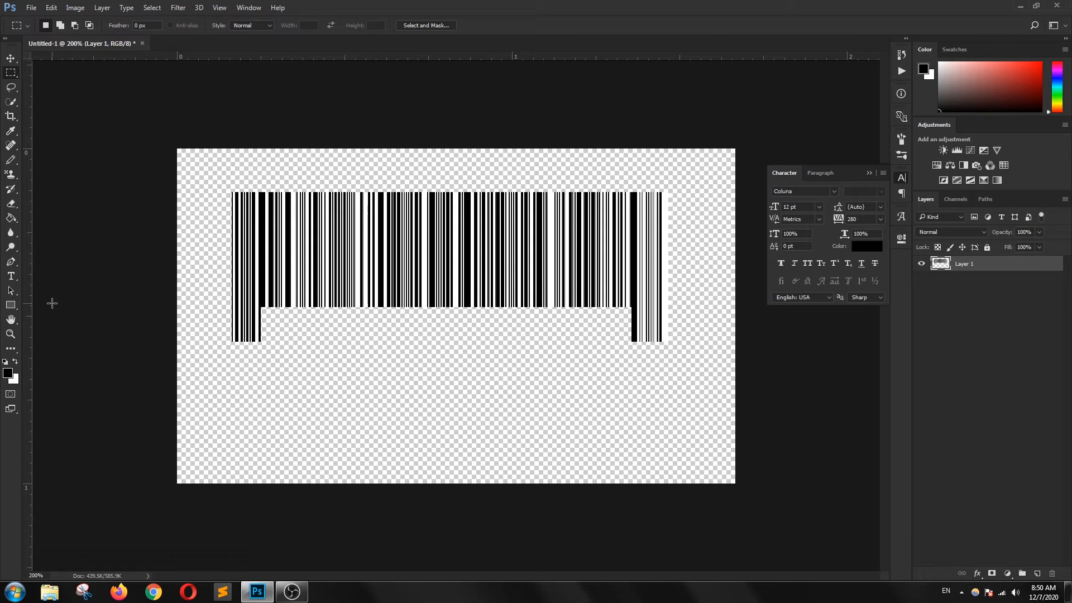
Step: Start a text line just left of the barcode with the Type tool and set its font to Arial Regular
left_click(12, 279)
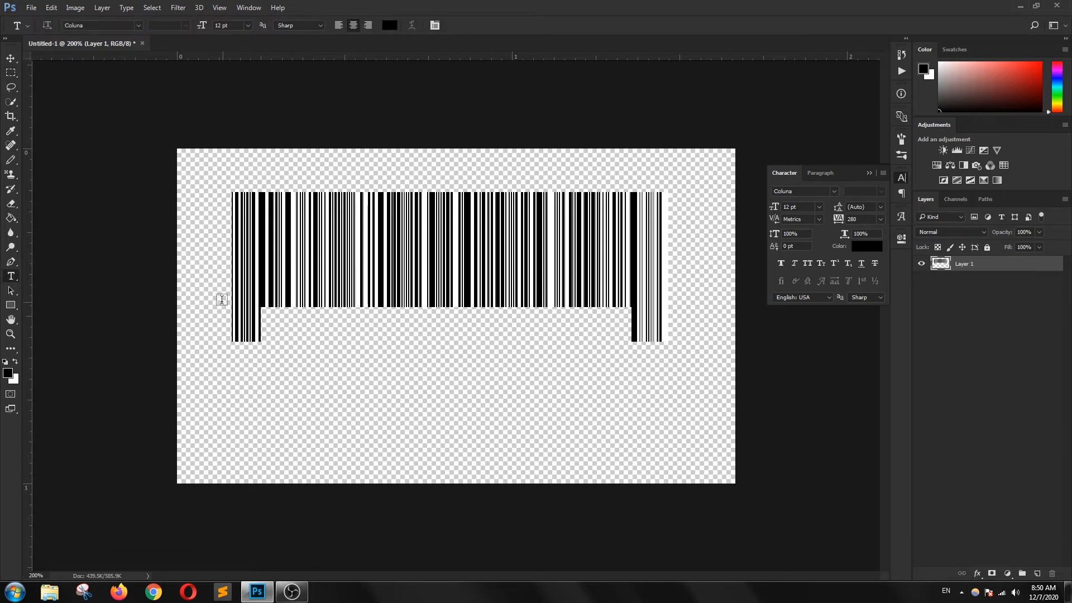
left_click(207, 302)
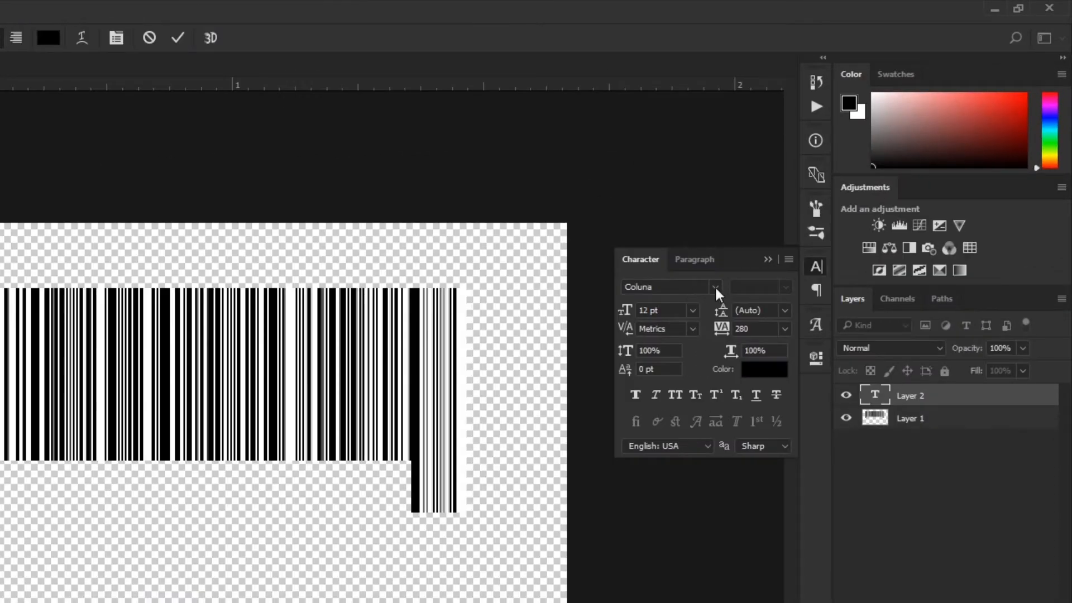
left_click(715, 285)
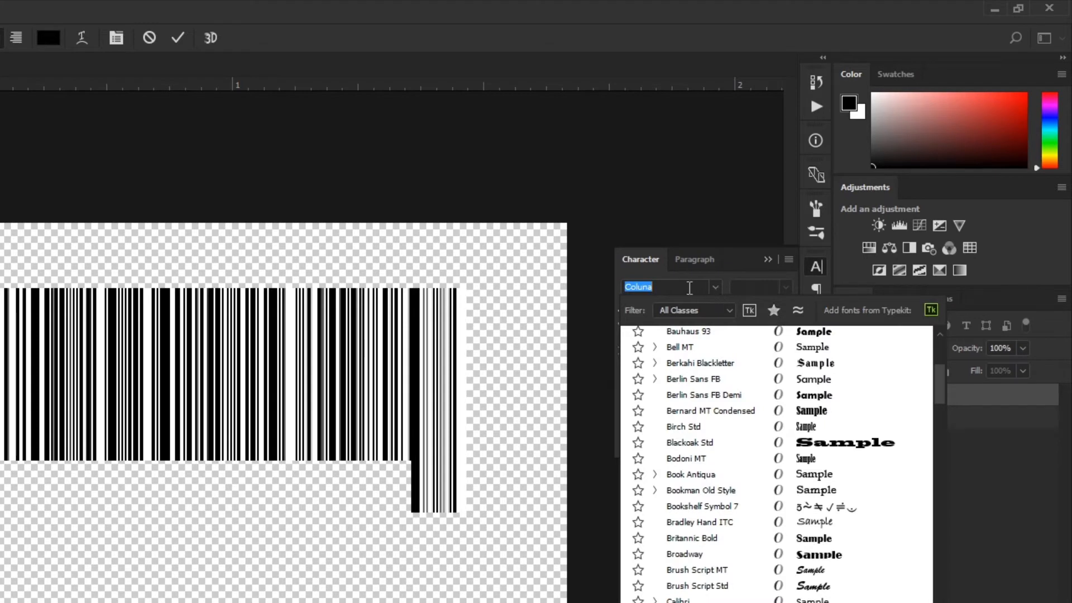
type("arial")
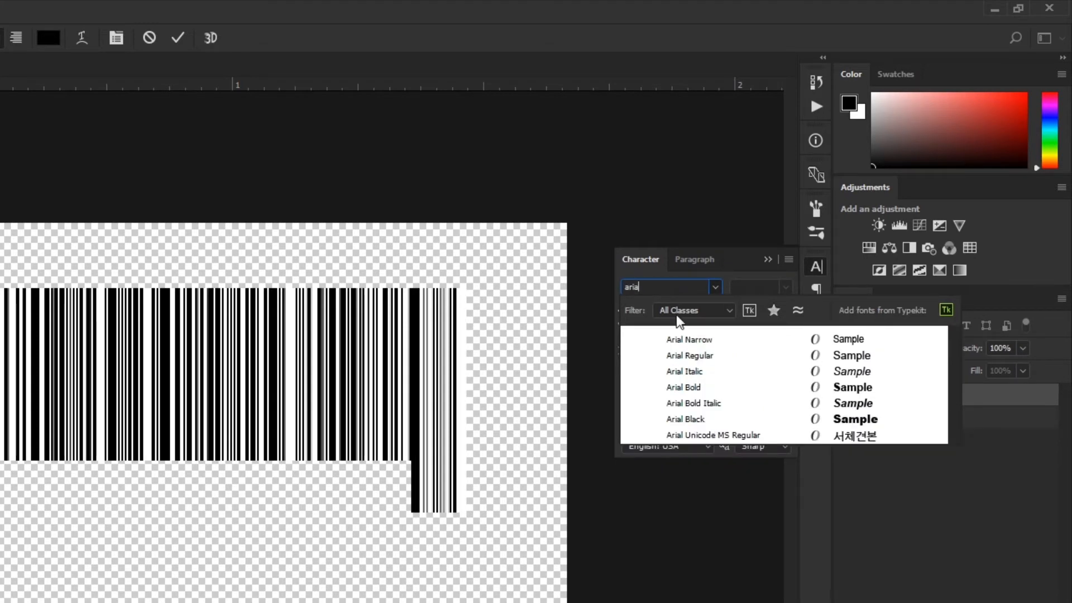
left_click(693, 359)
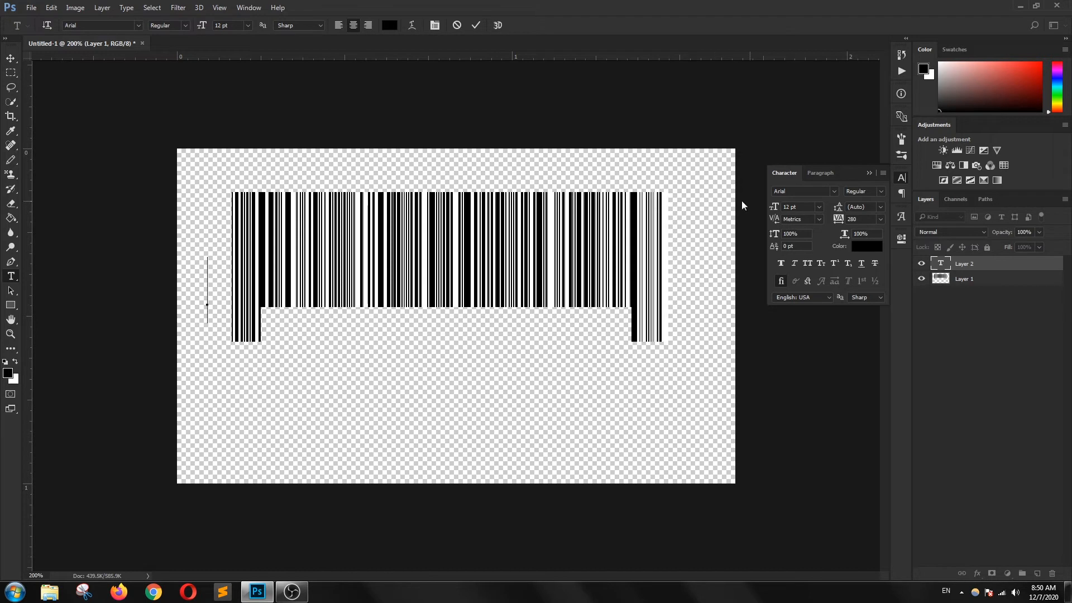
Step: Try font sizes of 9 pt and 7 pt on the new text layer
left_click(786, 207)
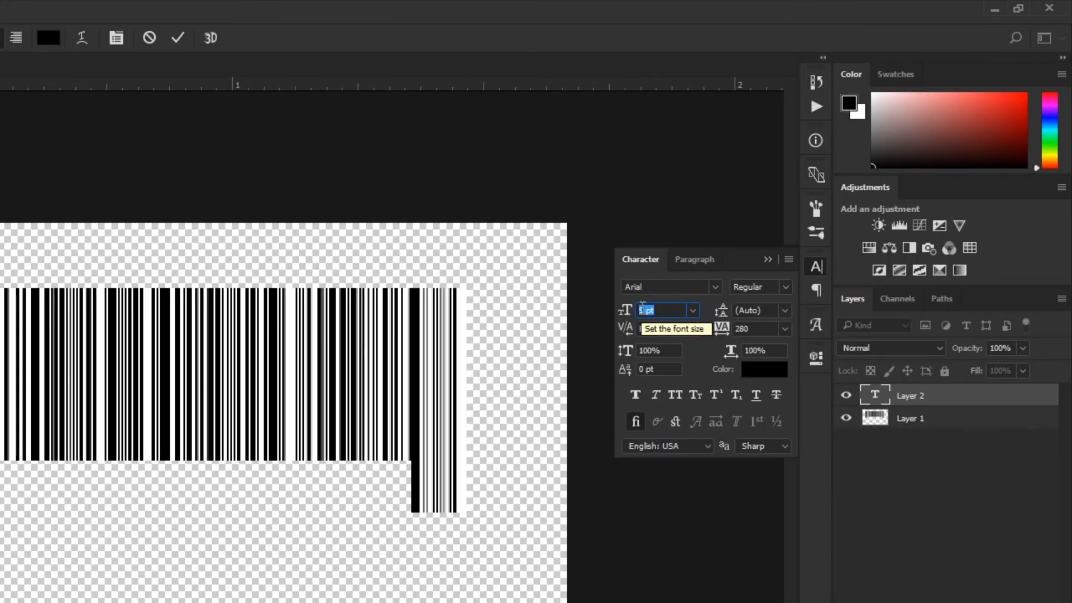
type("9")
key("Return")
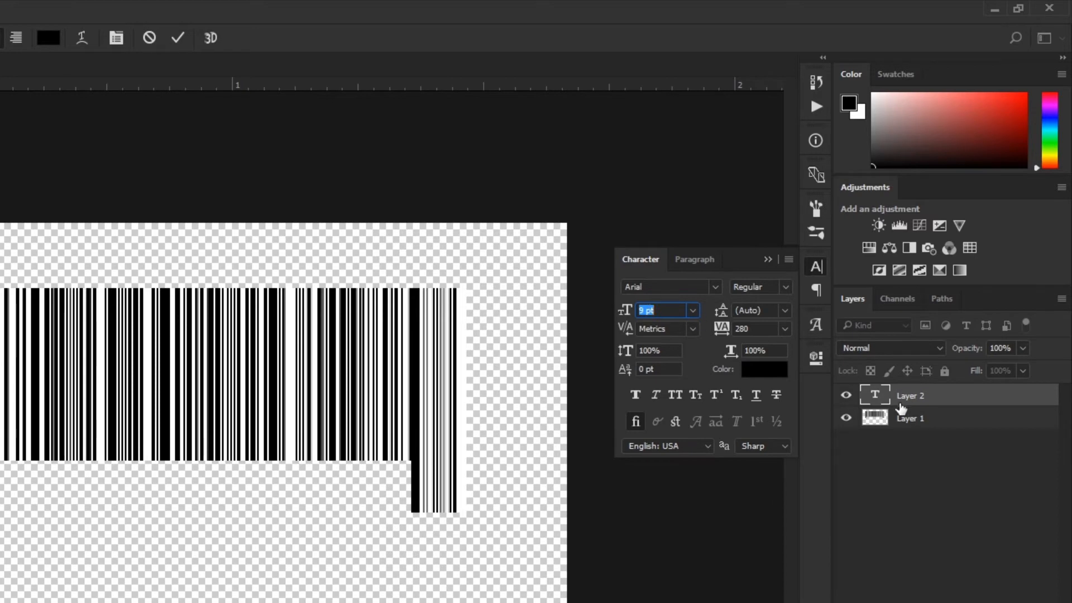
left_click(875, 398)
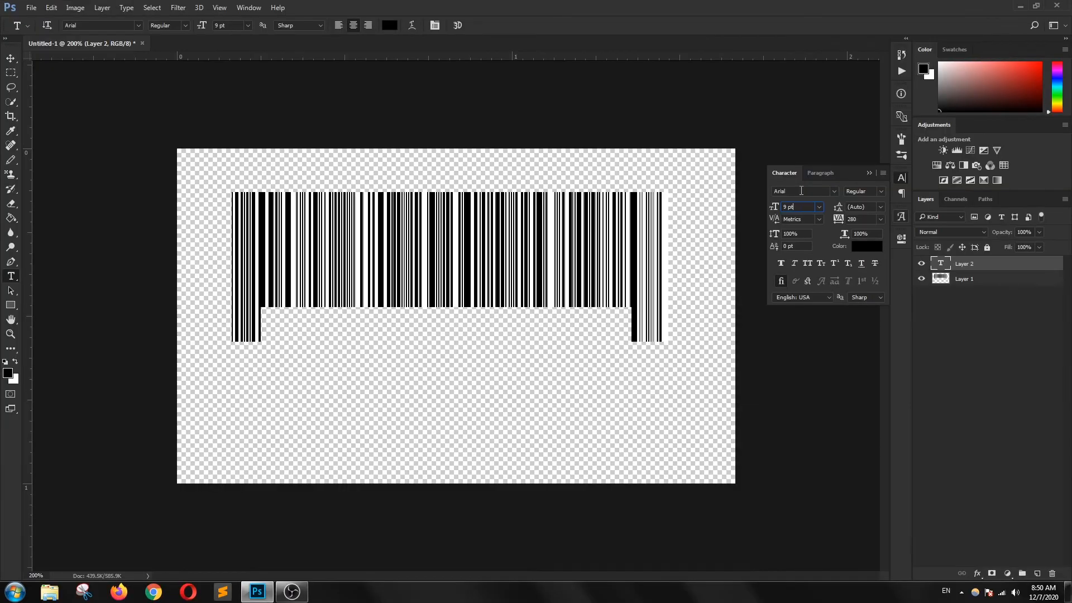
double_click(942, 264)
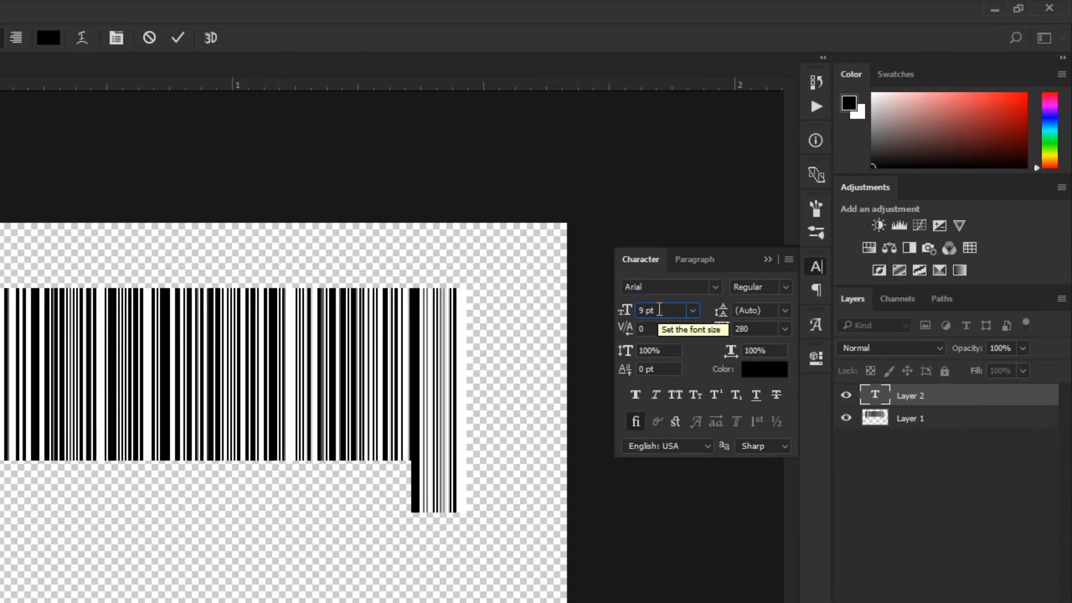
left_click(659, 310)
type("7")
key("Return")
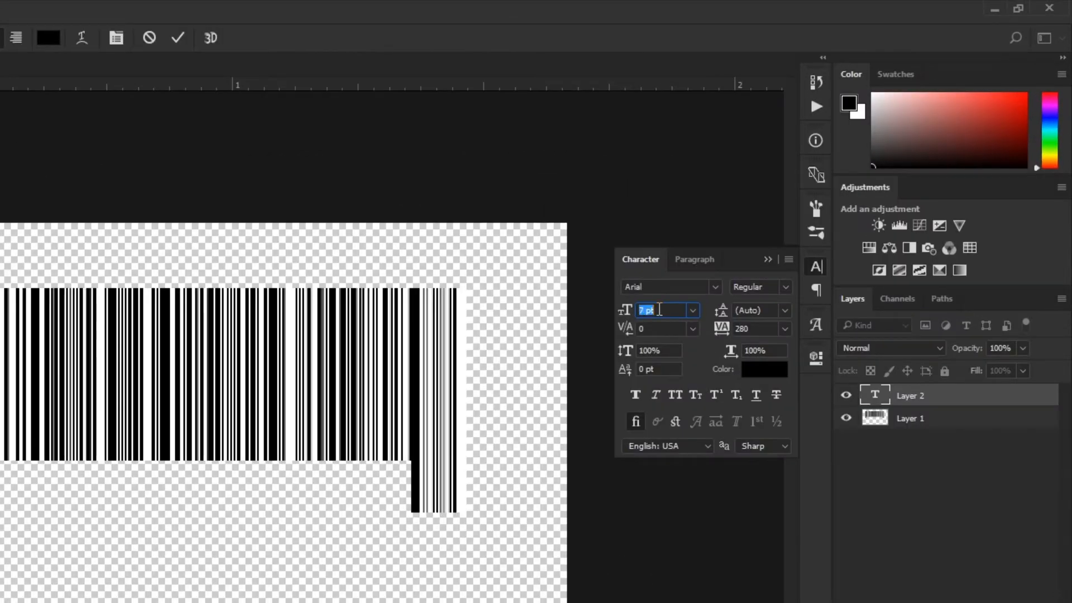
Step: Set the text layer's font size to 6 pt
type("6")
key("Return")
left_click(871, 394)
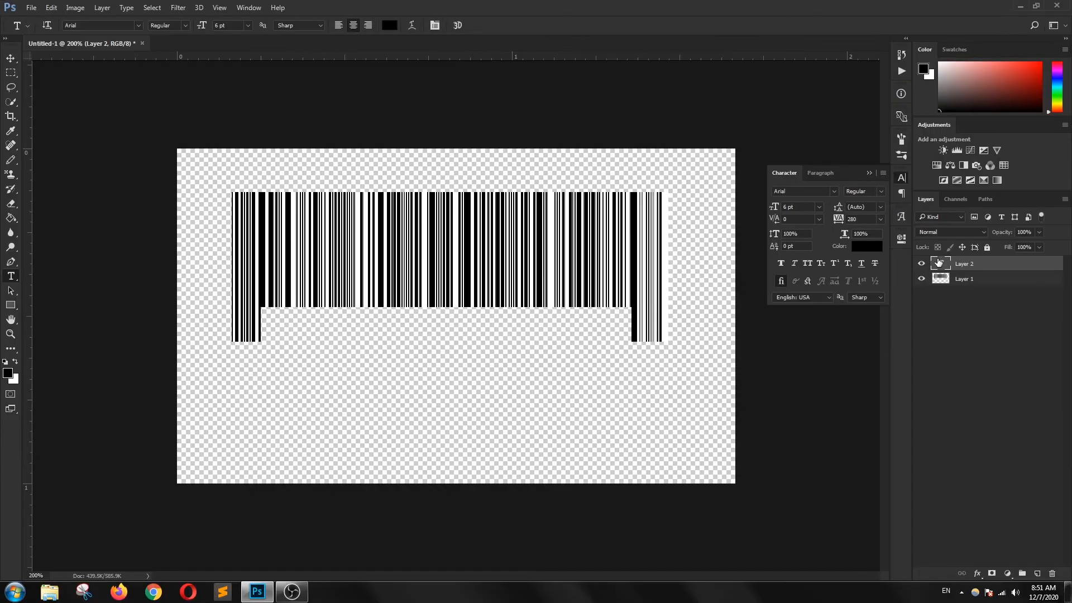
double_click(939, 263)
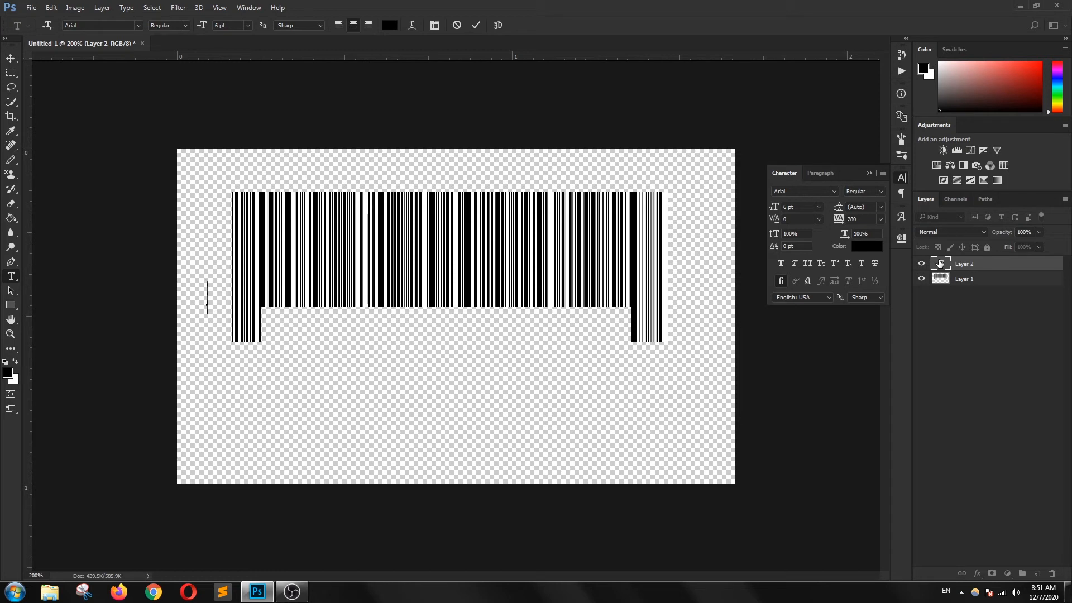
type("0.")
left_click(338, 27)
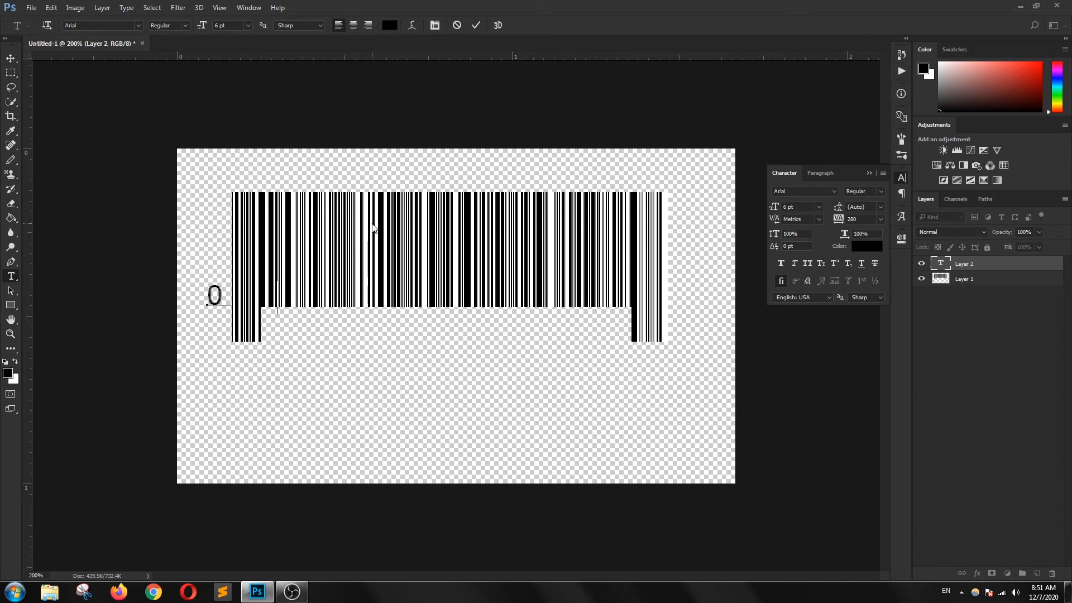
type("32326")
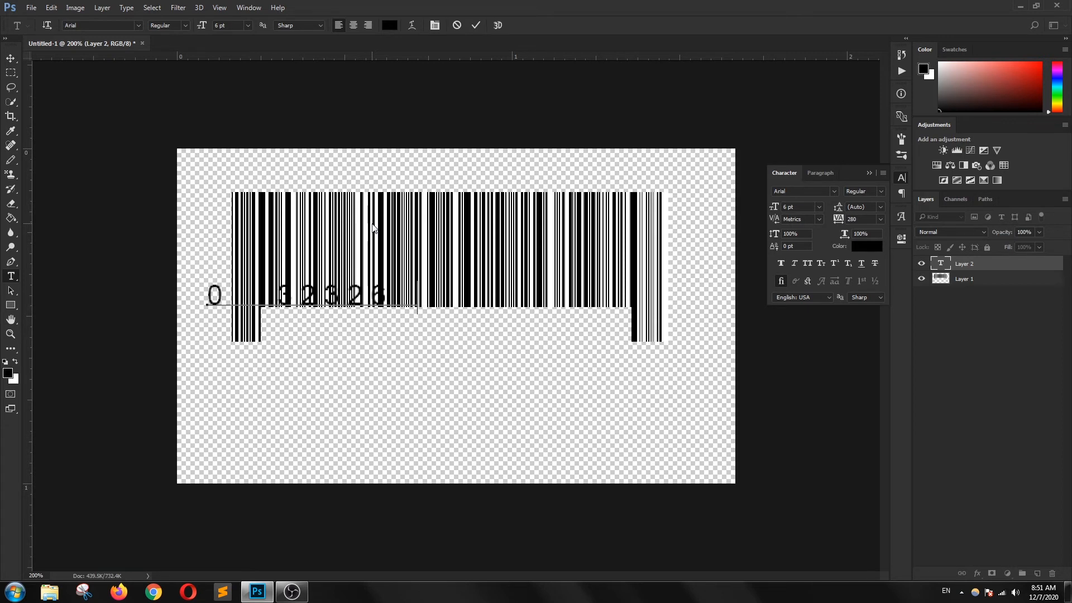
type("59969797978")
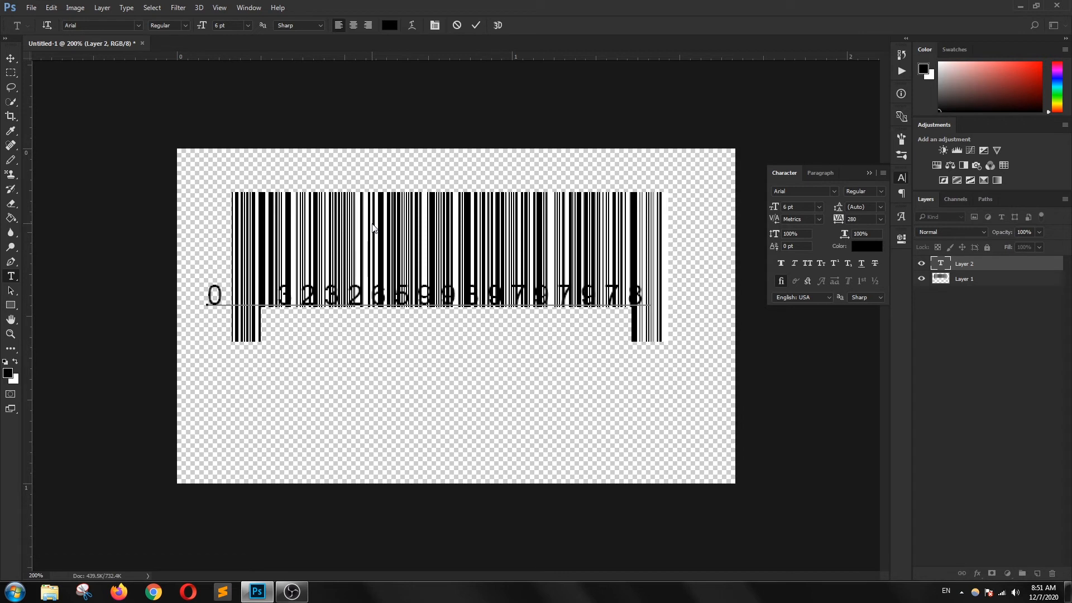
key("BackSpace")
type("8")
left_click(475, 26)
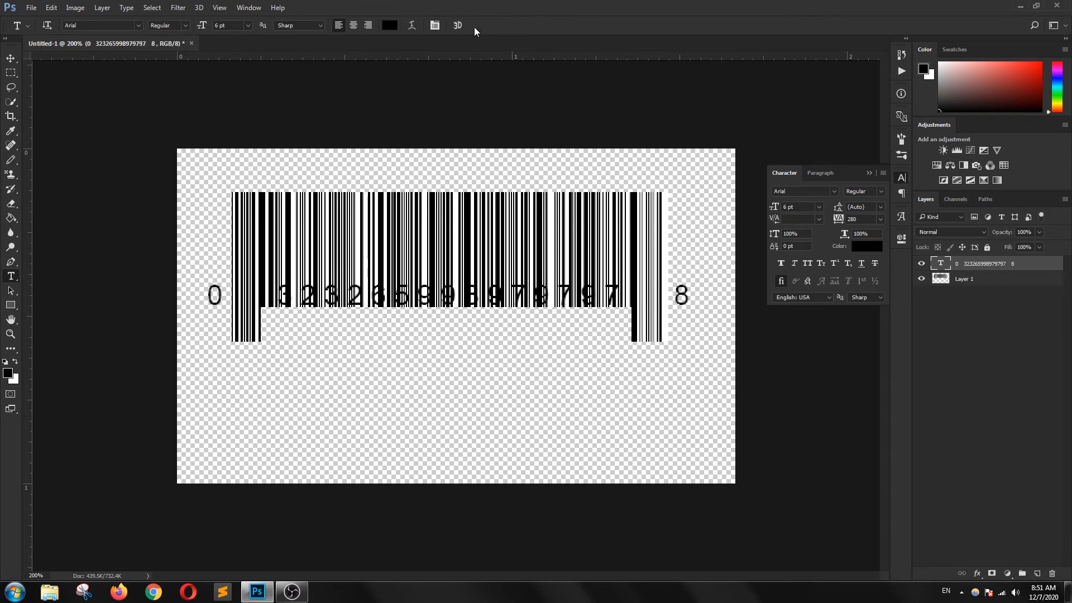
Step: Move the number text down into the cut-out beneath the barcode lines and close the character settings
left_click(11, 58)
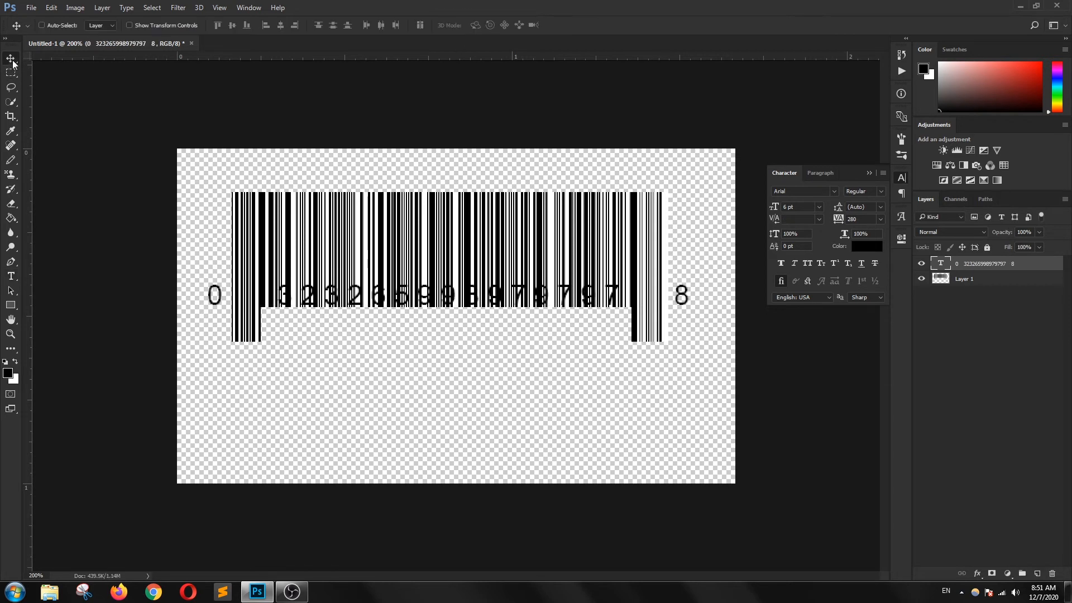
left_click_drag(420, 304, 410, 328)
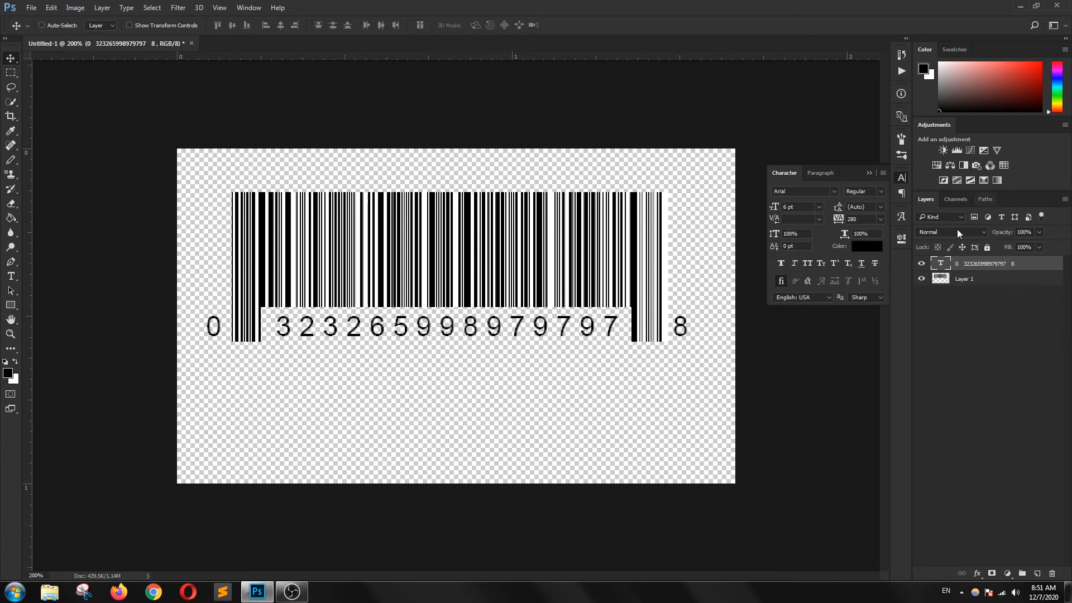
left_click(897, 180)
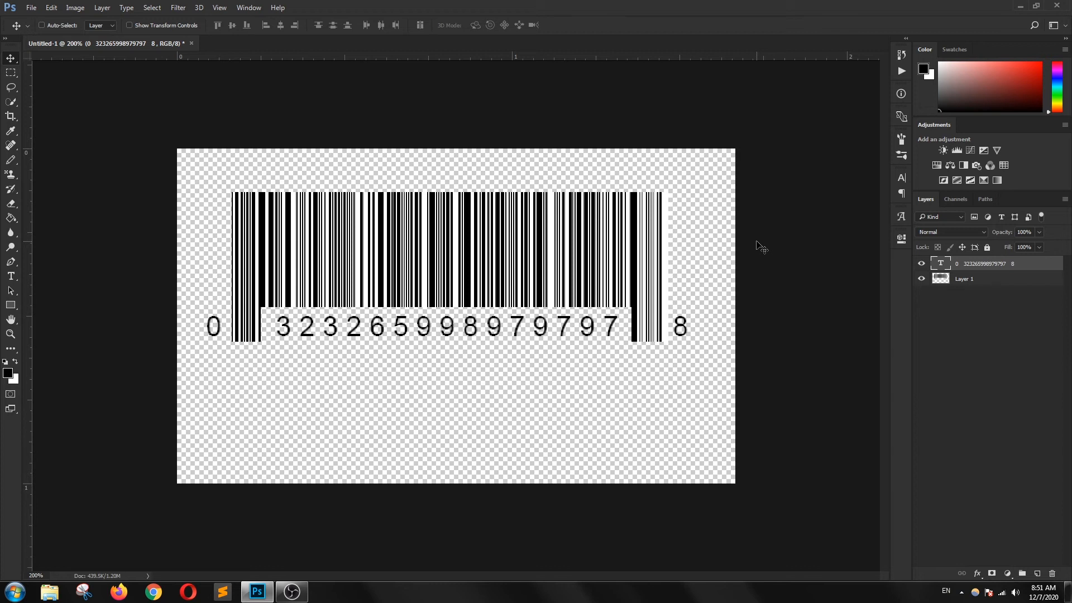
Step: Group the barcode and text layers and move the group down to the vertical middle of the canvas
left_click(1009, 282)
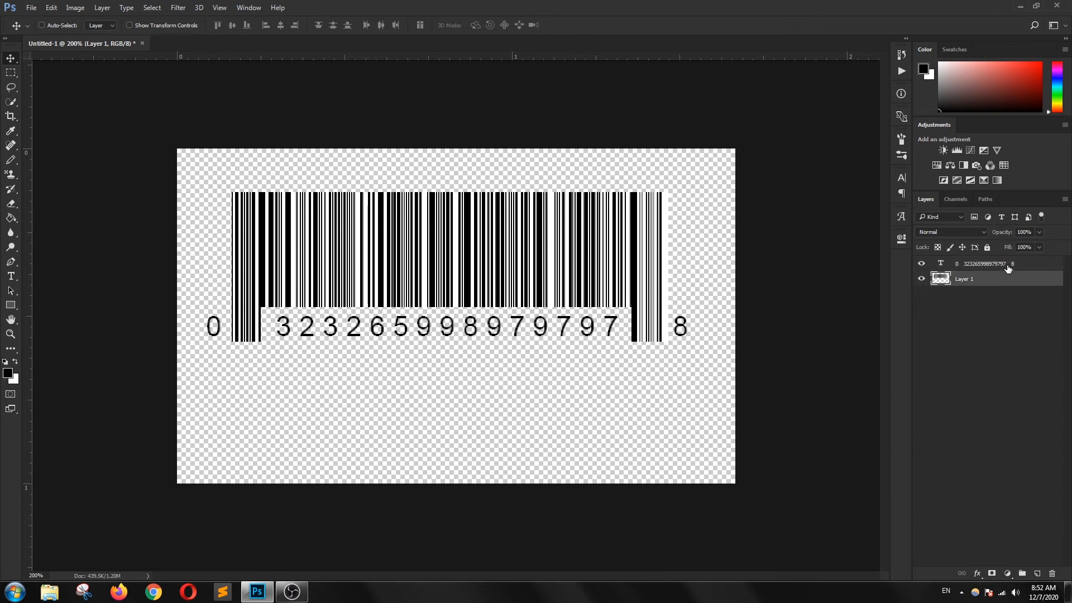
left_click(1008, 267, "shift")
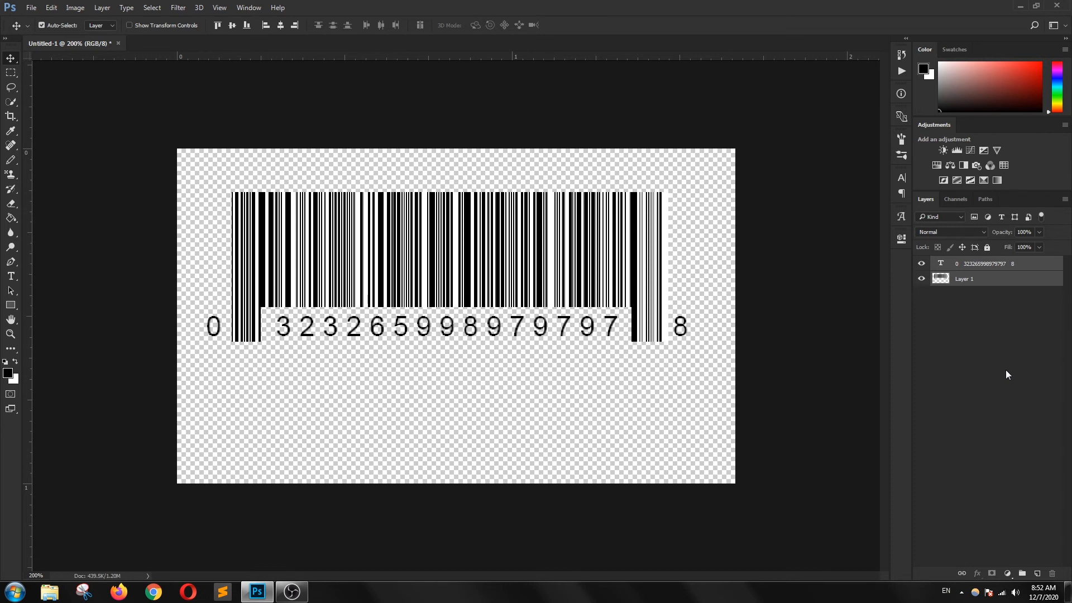
key("ctrl+g")
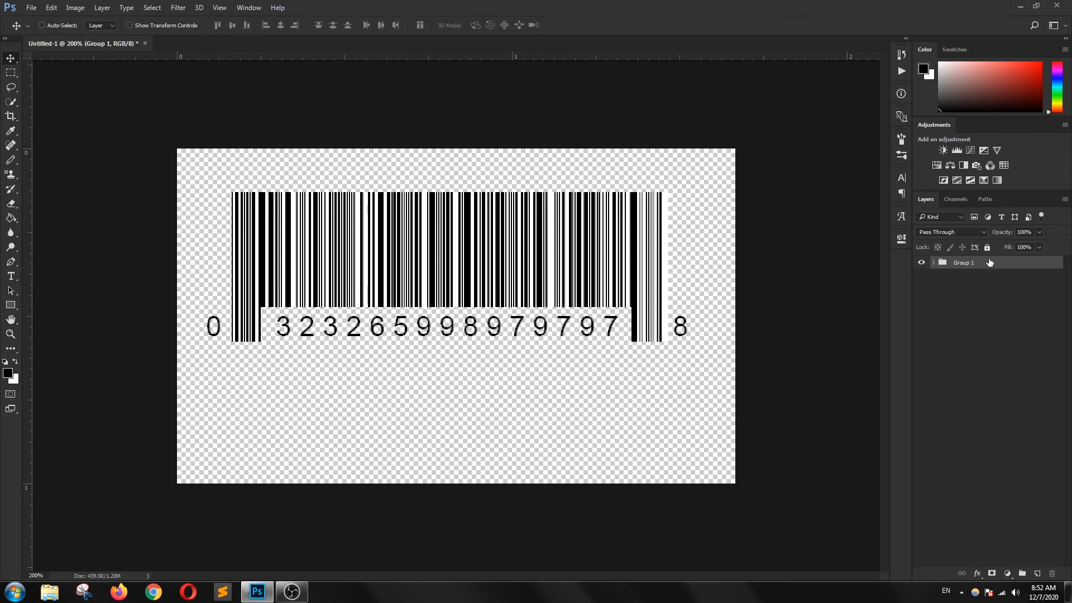
left_click_drag(422, 245, 426, 282)
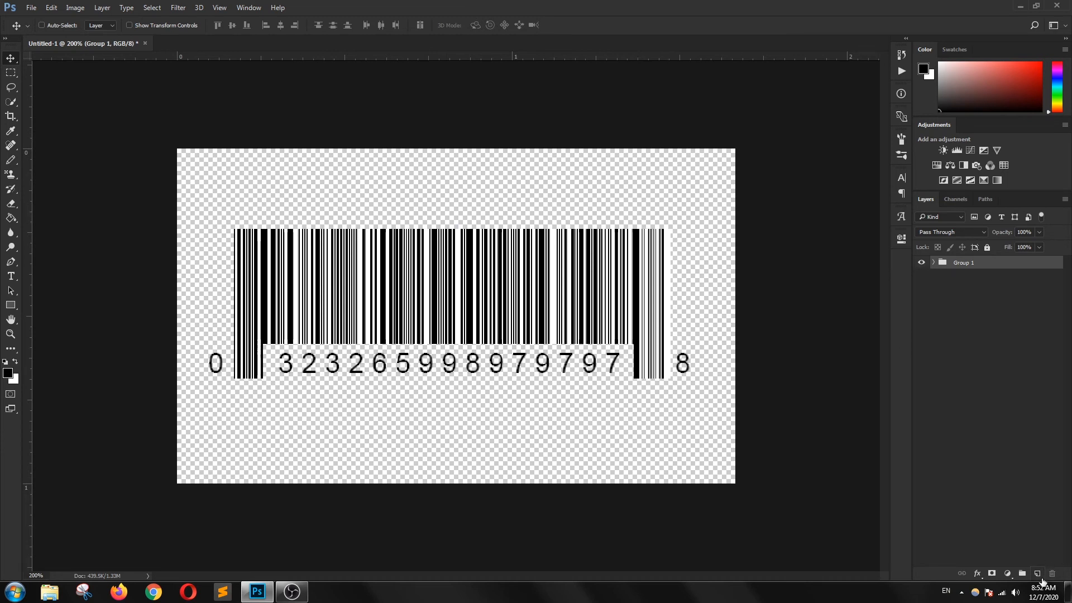
Step: Add a new layer below the barcode group and fill it with white as the background
left_click(1038, 574)
left_click_drag(978, 268, 976, 286)
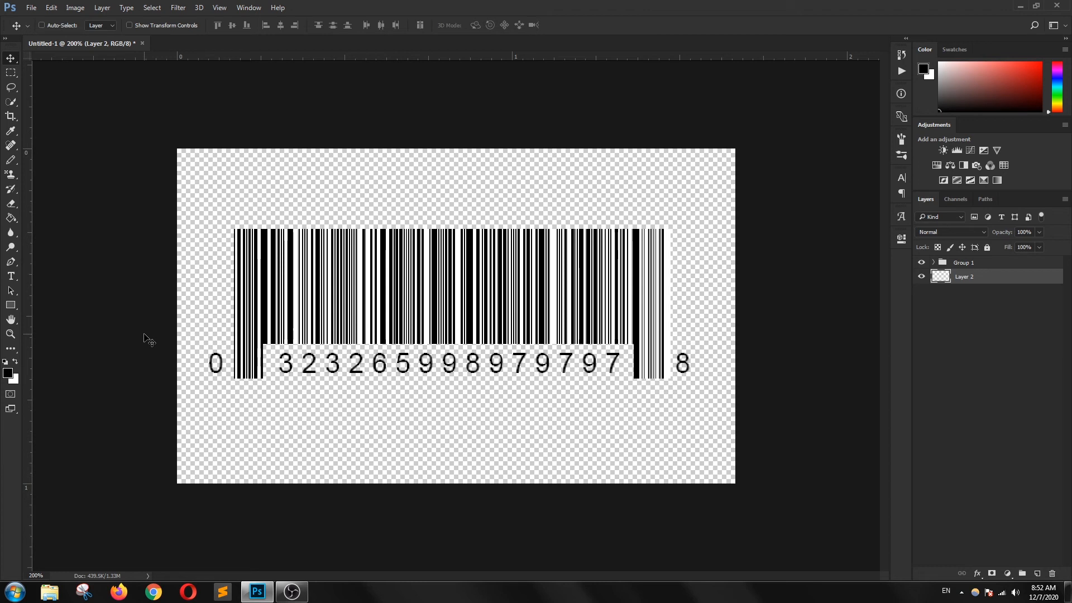
key("x")
key("alt+BackSpace")
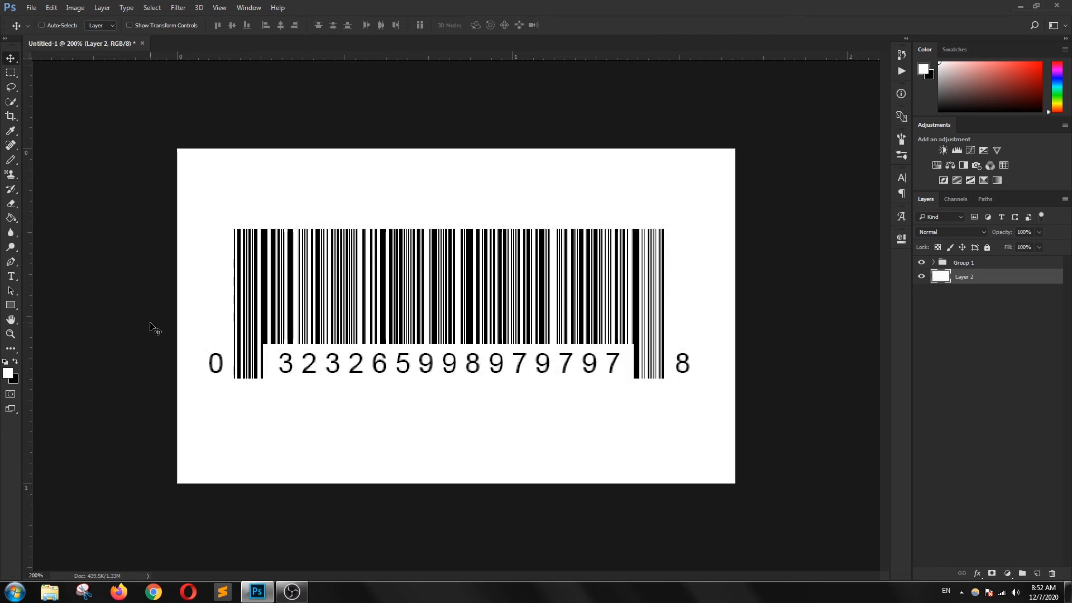